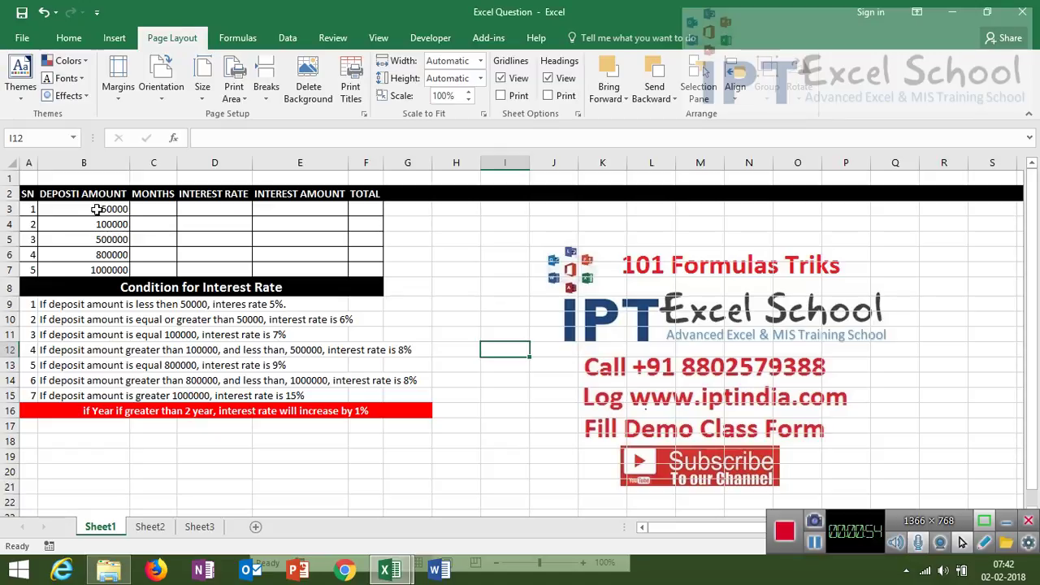
Review the deposit amounts, rate conditions and column headings, ending on the first Months cell.
drag(97, 208, 98, 273)
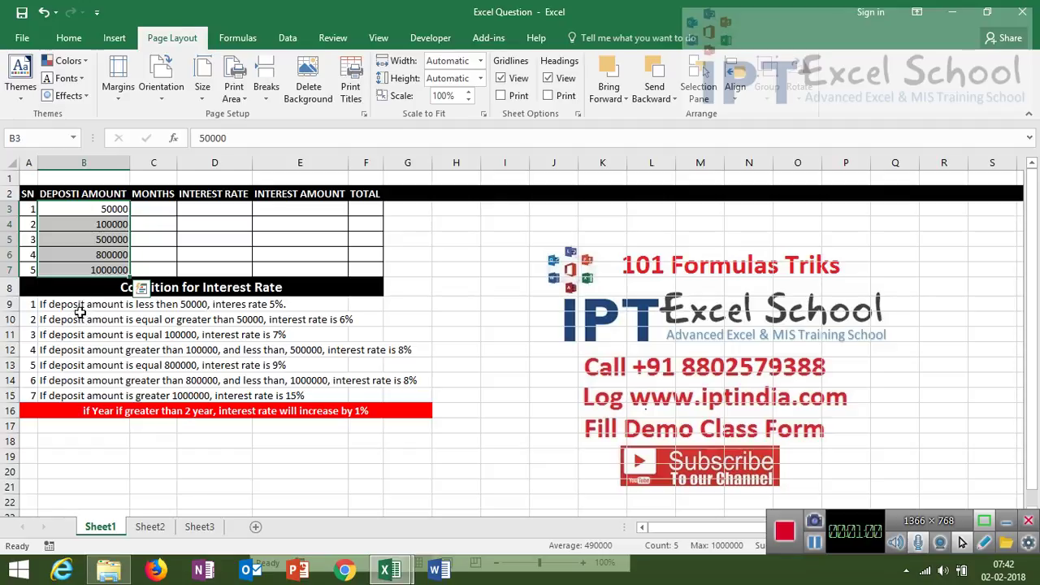
click(78, 308)
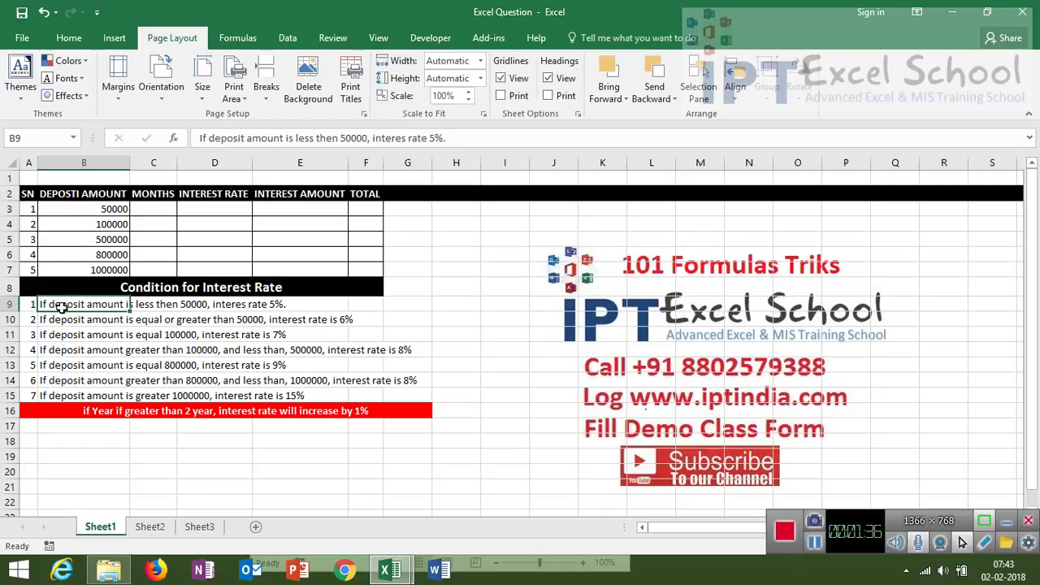
click(207, 209)
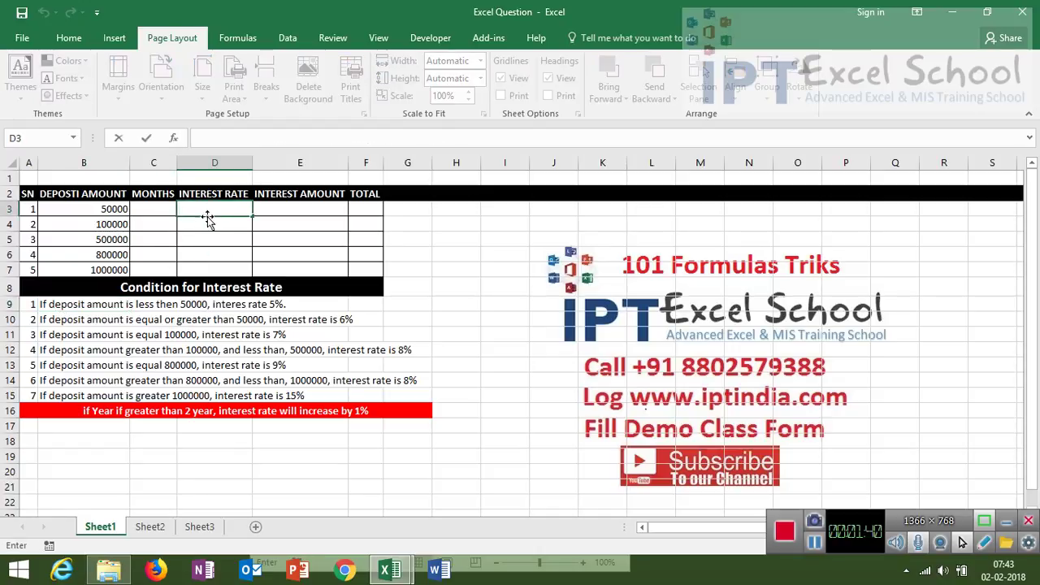
click(206, 224)
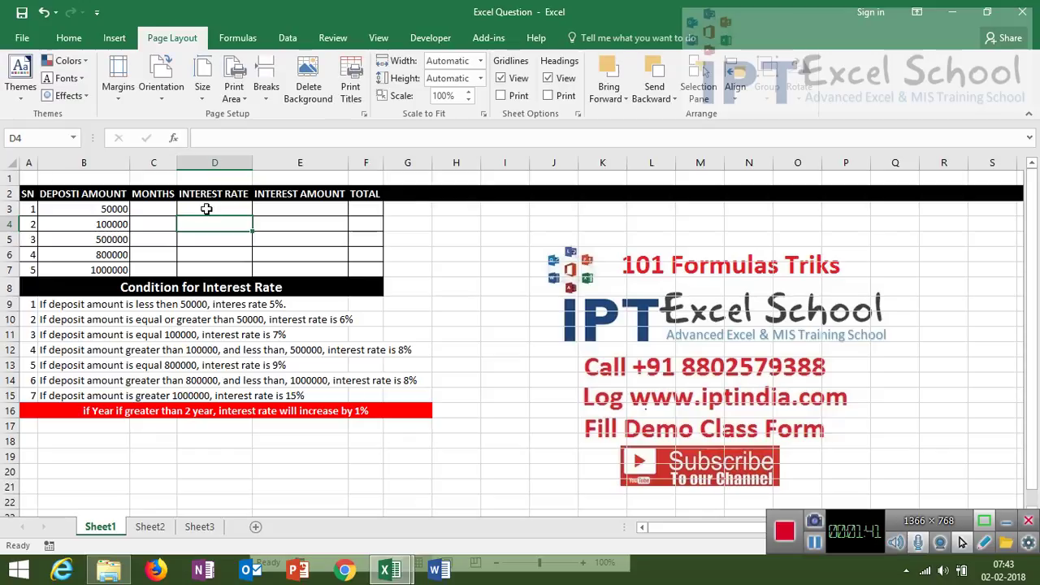
click(281, 209)
text(=)
click(365, 195)
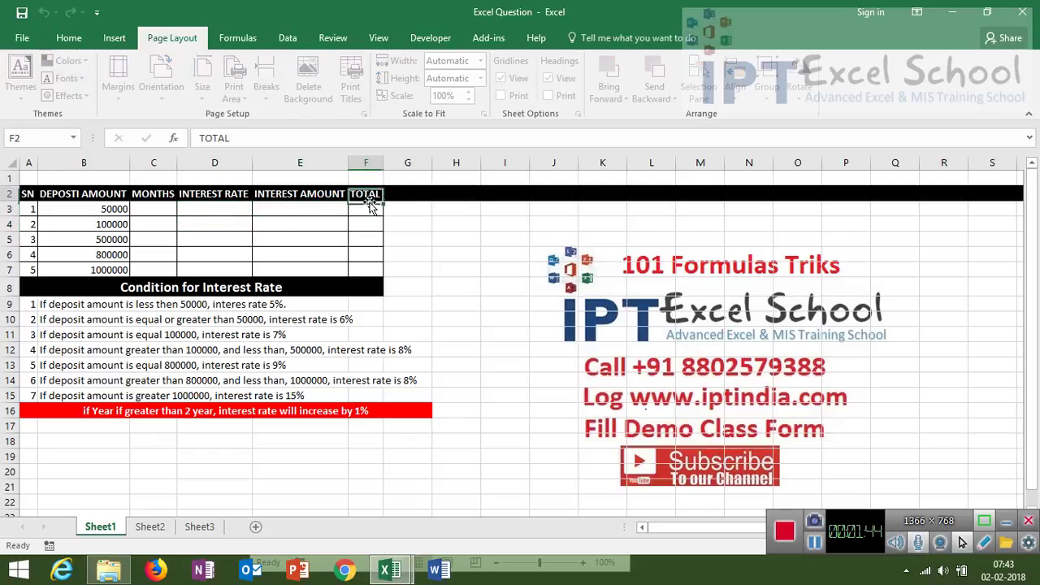
click(150, 209)
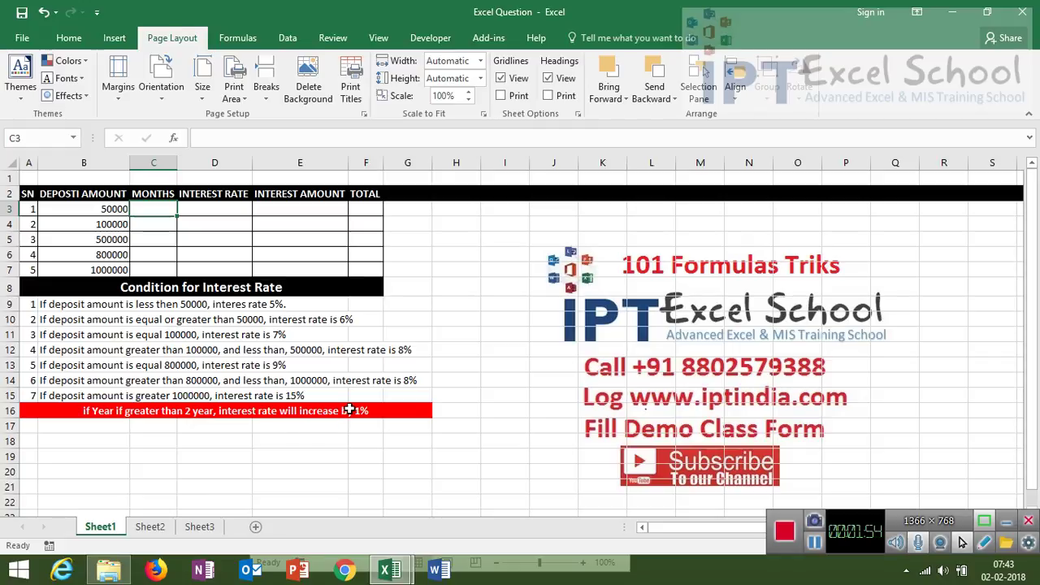
Enter 2, 5, 69, 7 and 9 months for the five deposits in C3:C7.
text(2)
key(Return)
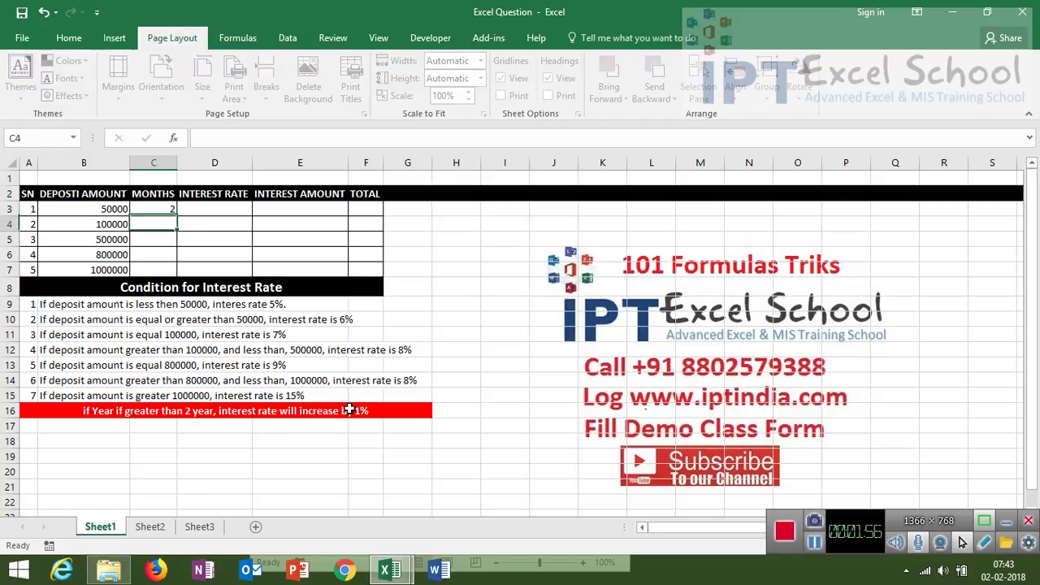
text(5)
key(Return)
text(69)
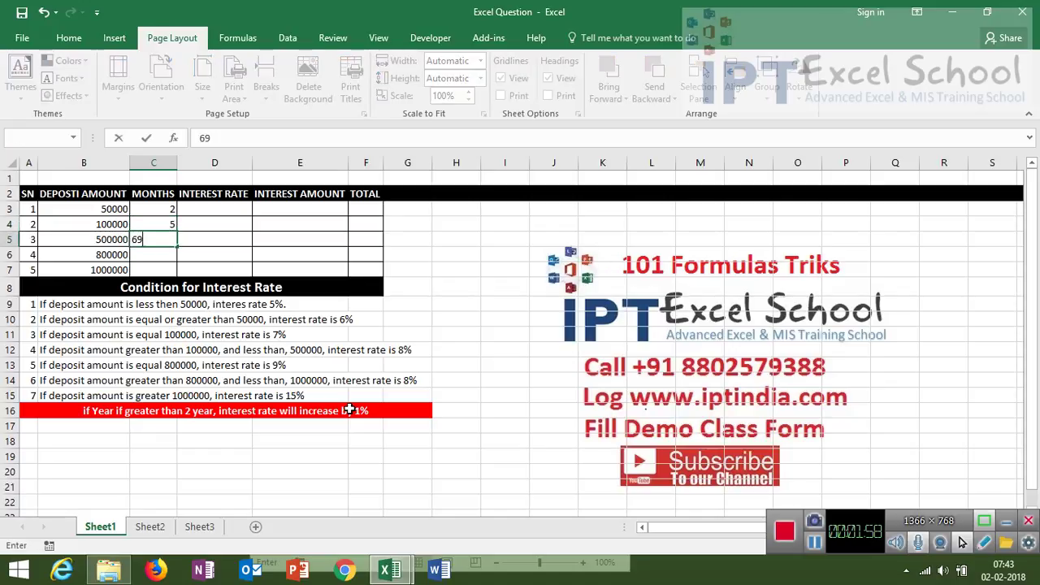
key(Left)
key(Left)
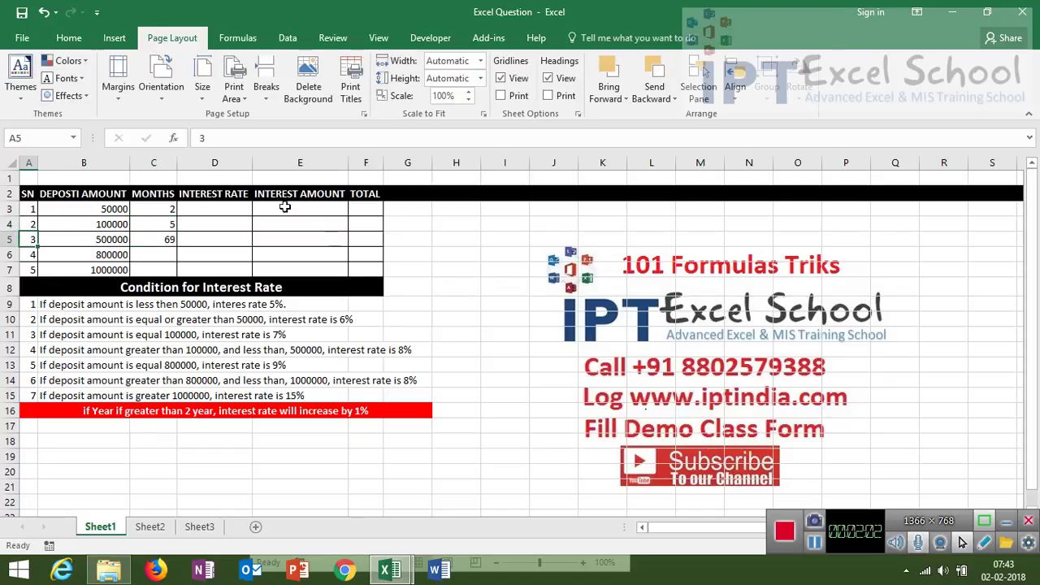
click(170, 243)
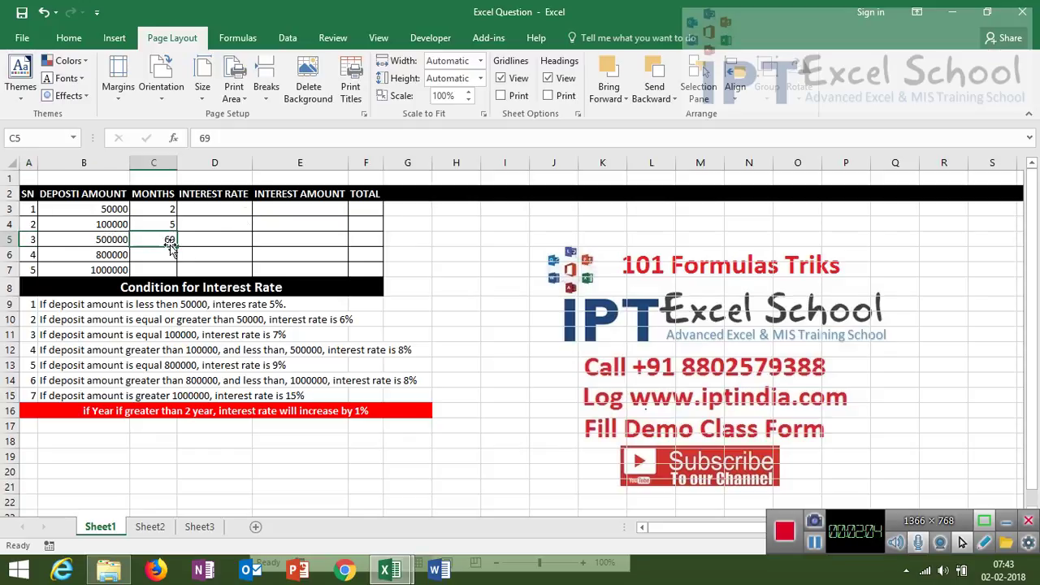
key(Down)
text(7)
key(Return)
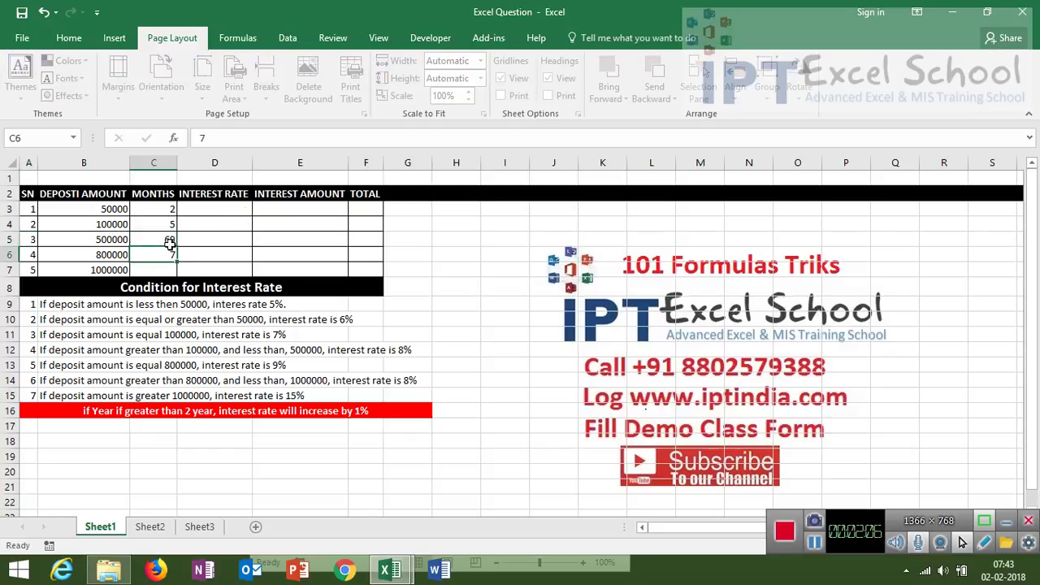
text(9)
key(Return)
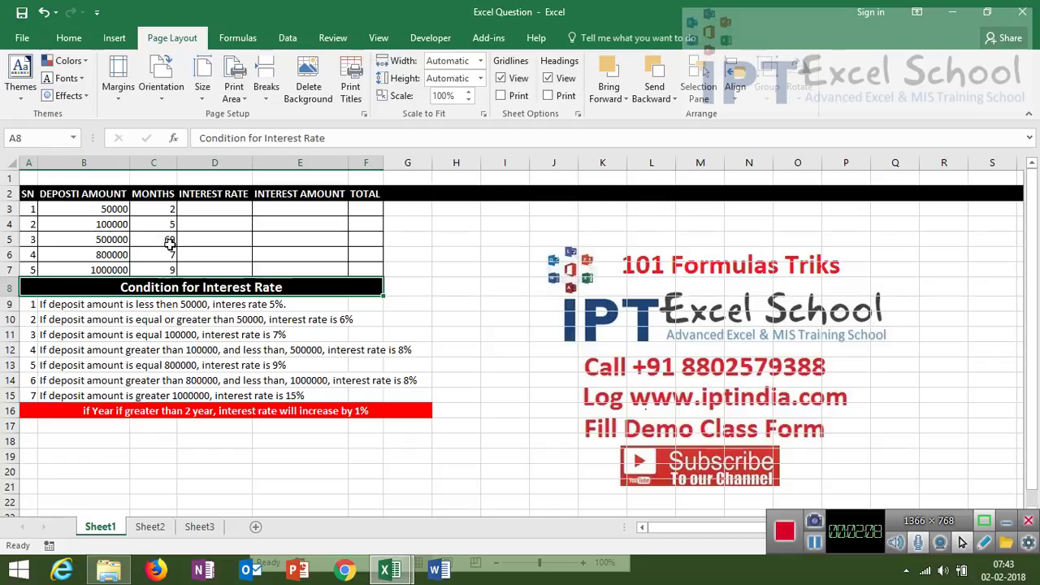
click(196, 213)
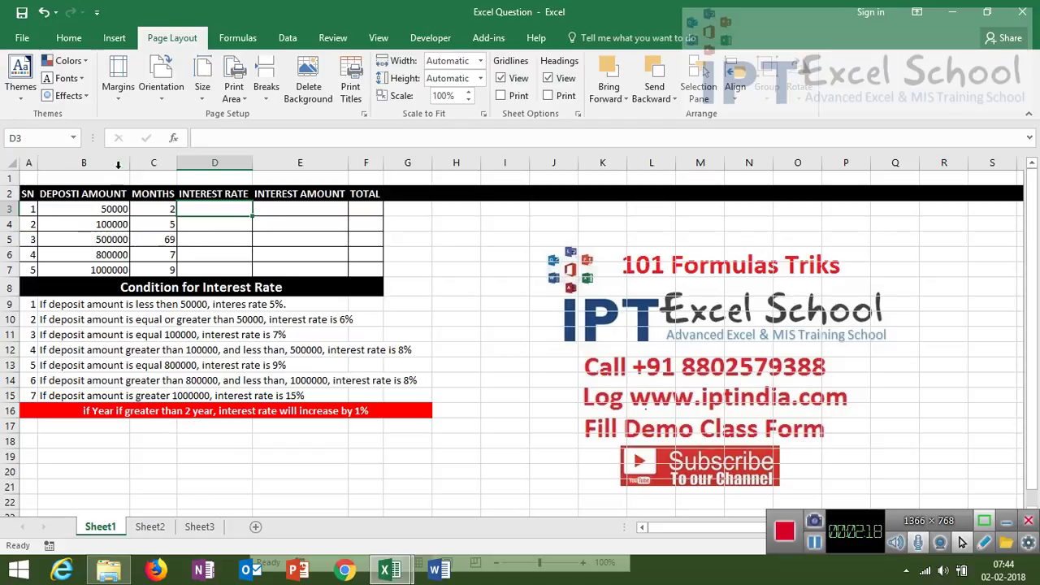
Start the lookup table in H4:I4 with threshold 0 at a 5% rate.
click(491, 220)
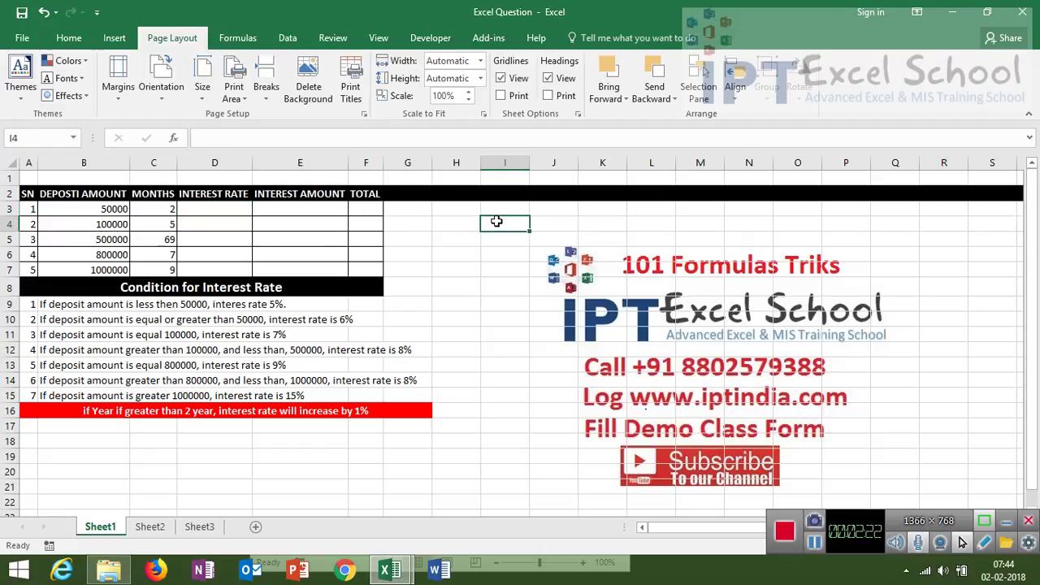
key(Left)
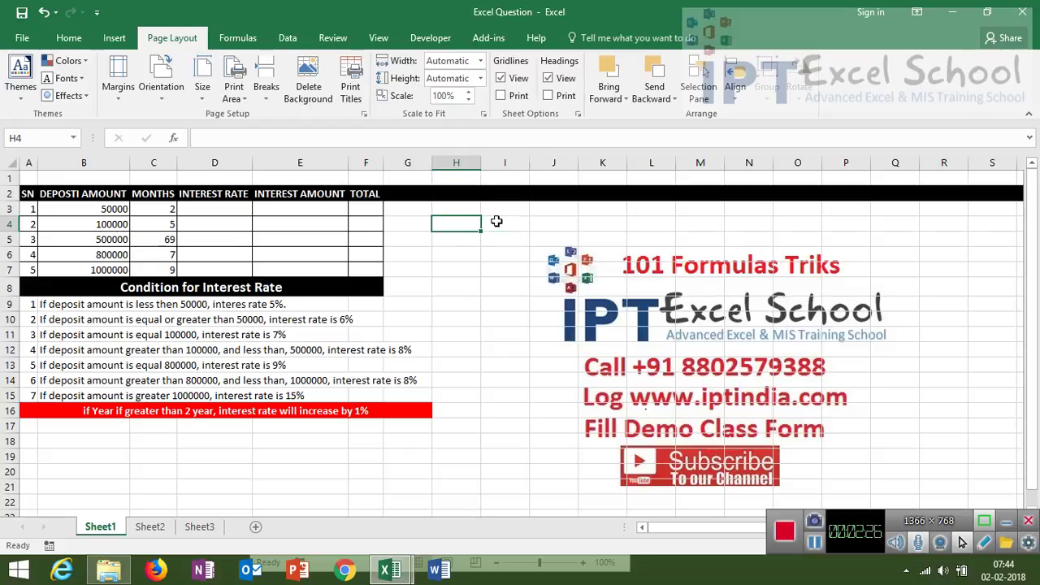
text(0)
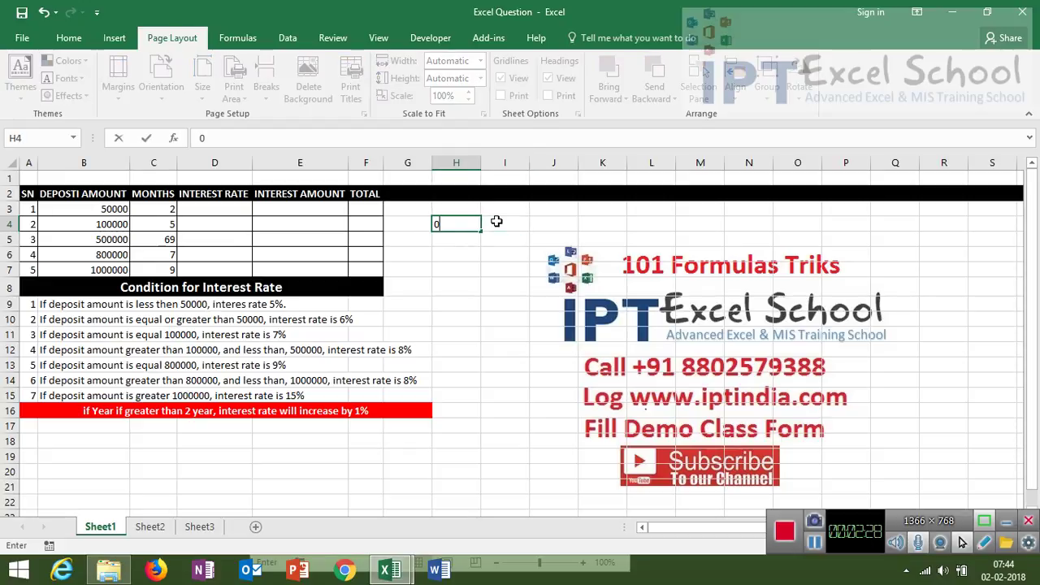
key(Right)
text(5)
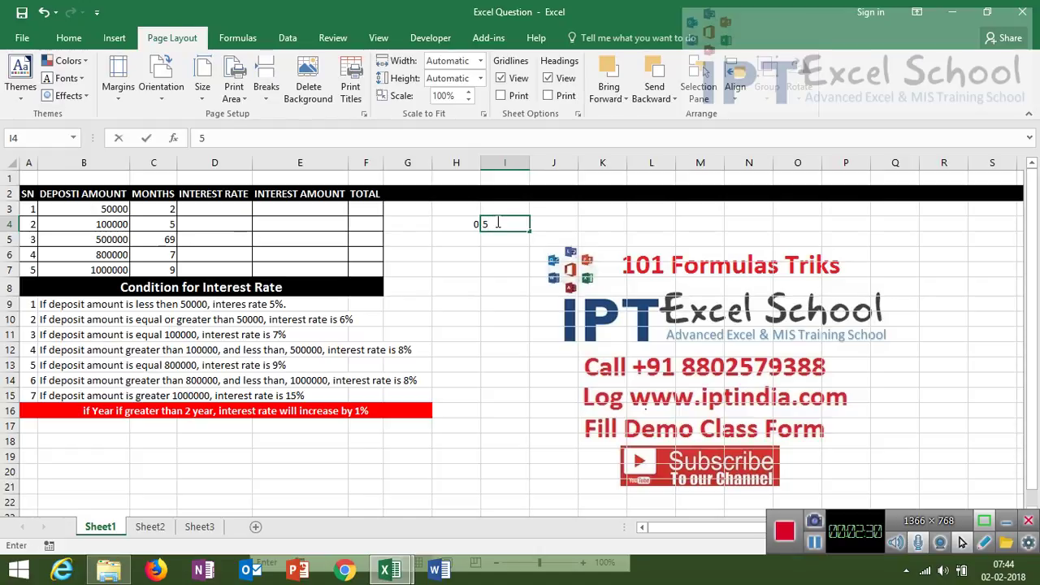
text(%)
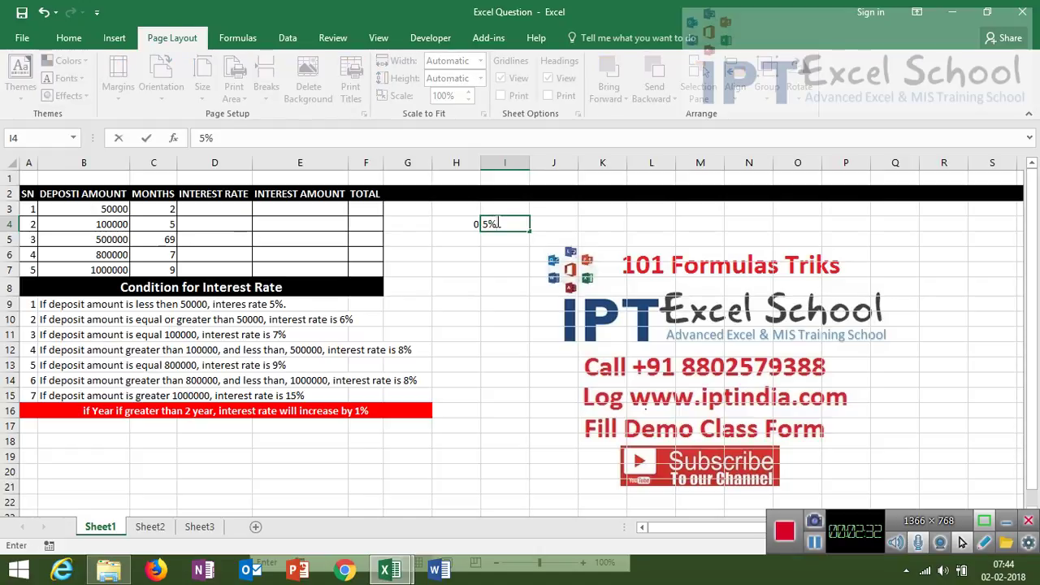
key(Return)
Add threshold 50001 with a 6% rate in H5:I5.
key(Left)
text(50)
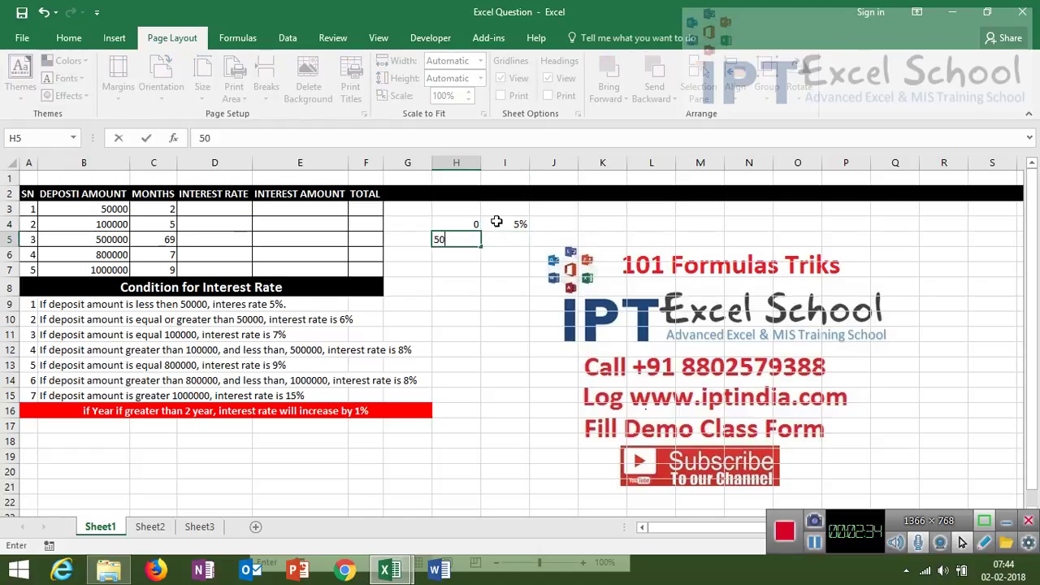
text(001)
key(Right)
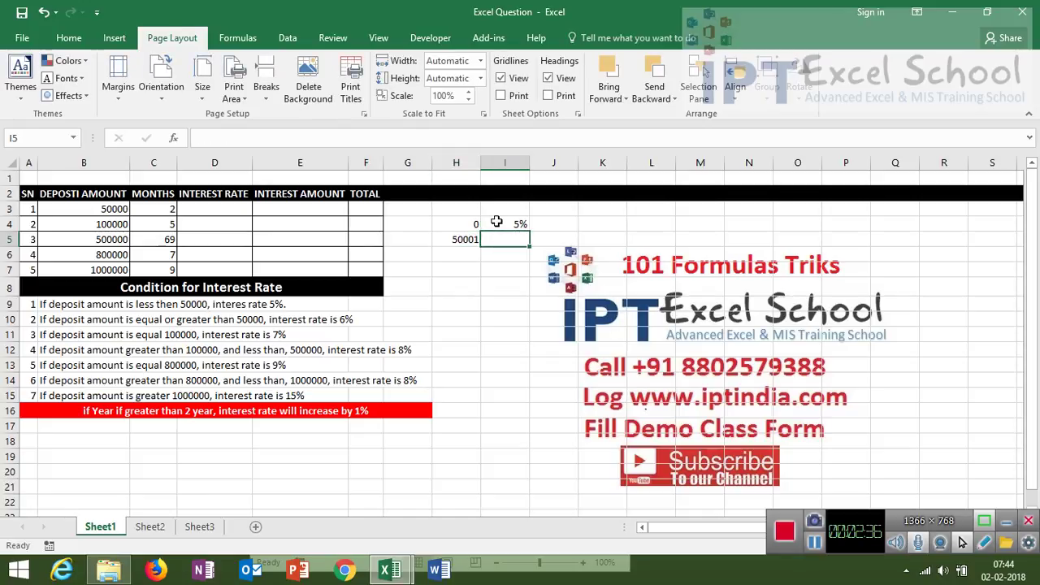
text(6)
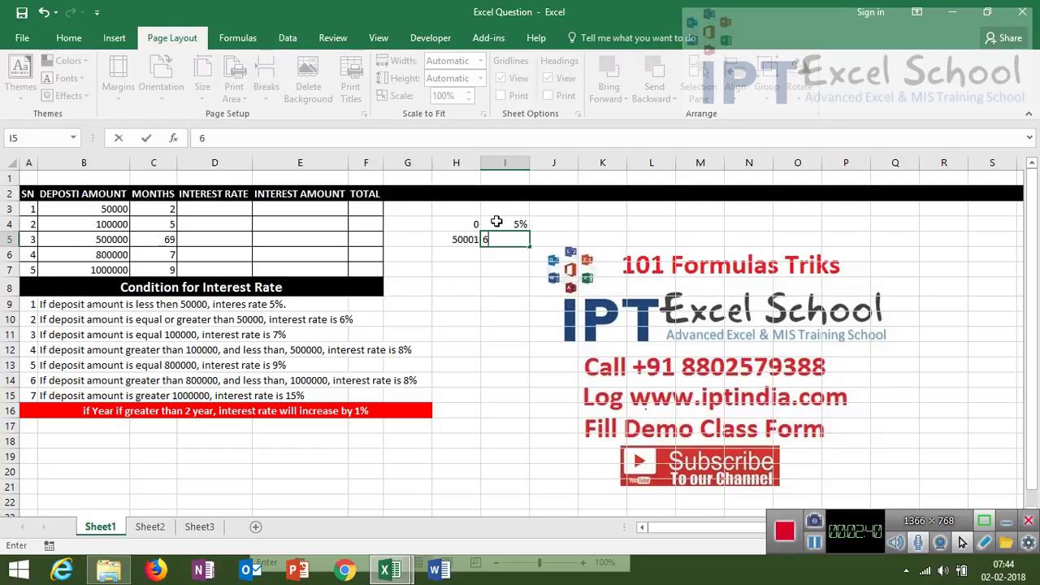
text(%)
key(Return)
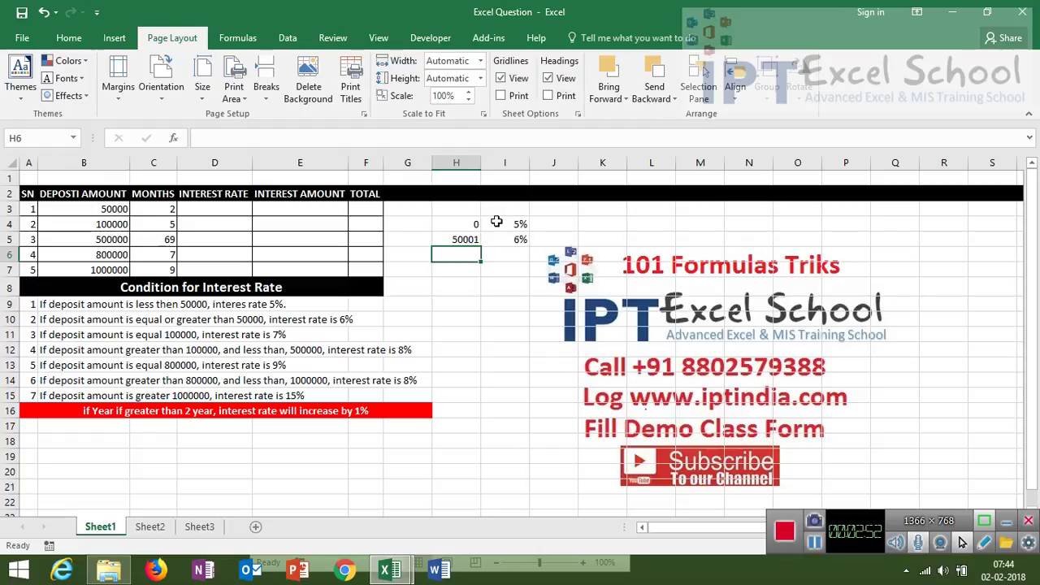
Type the third threshold in H6, trimming 1000001 down to 100001.
text(4)
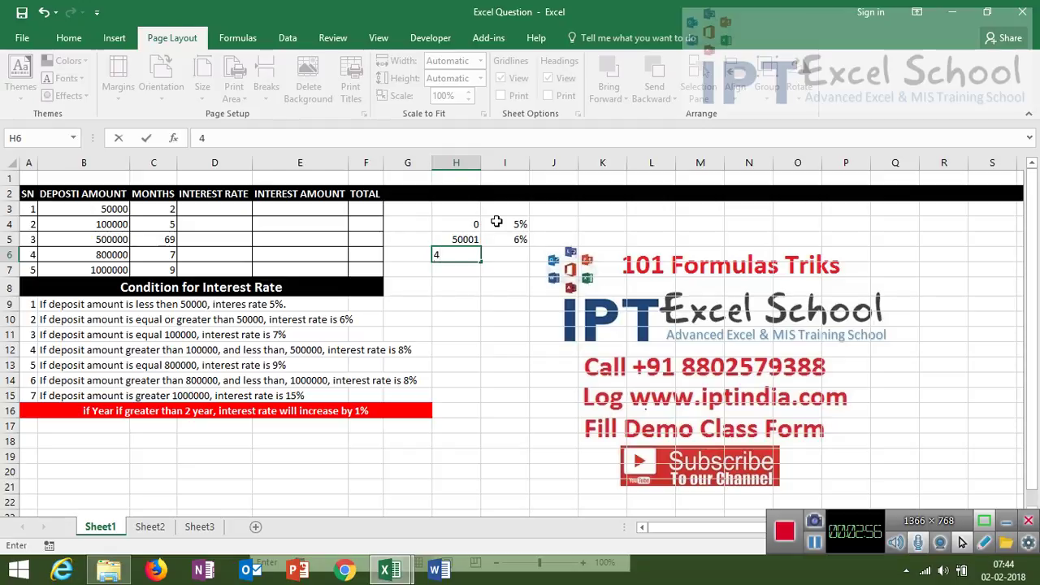
key(BackSpace)
text(1)
text(0000)
text(01)
key(Return)
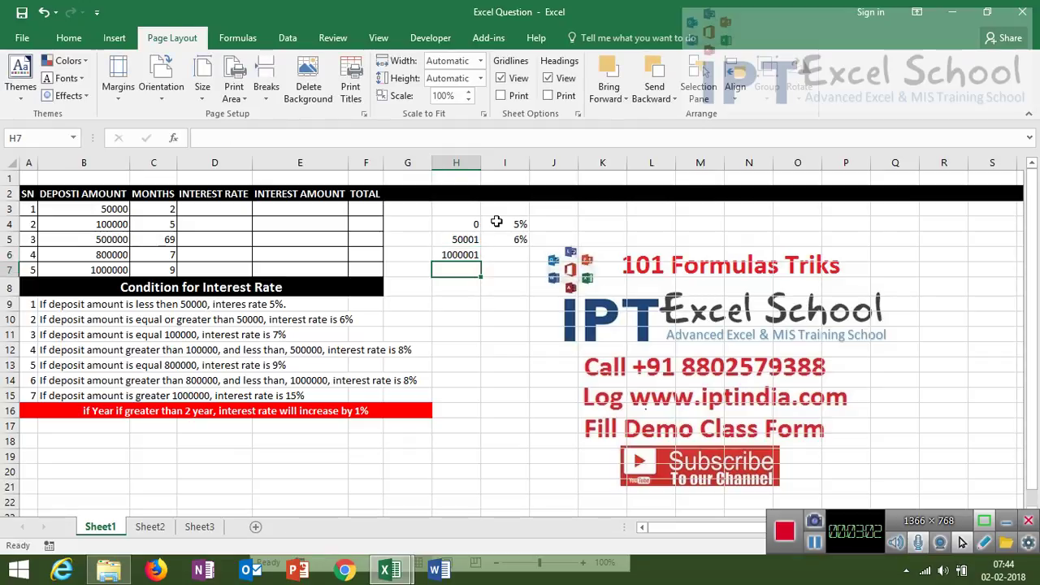
key(Up)
click(227, 144)
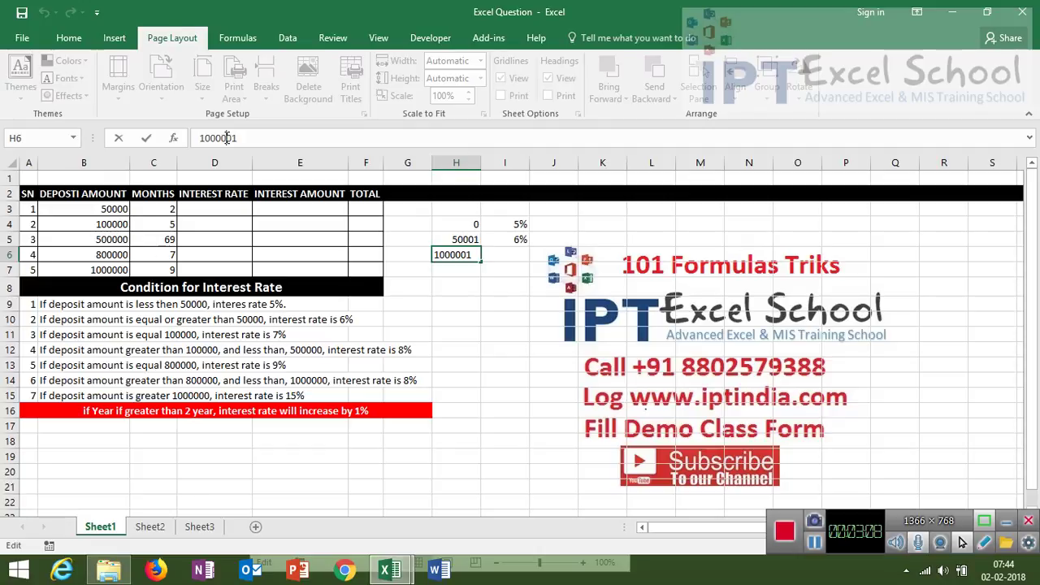
key(BackSpace)
key(Return)
key(Up)
Give the third row a 7% rate and correct its threshold to 100000.
key(Right)
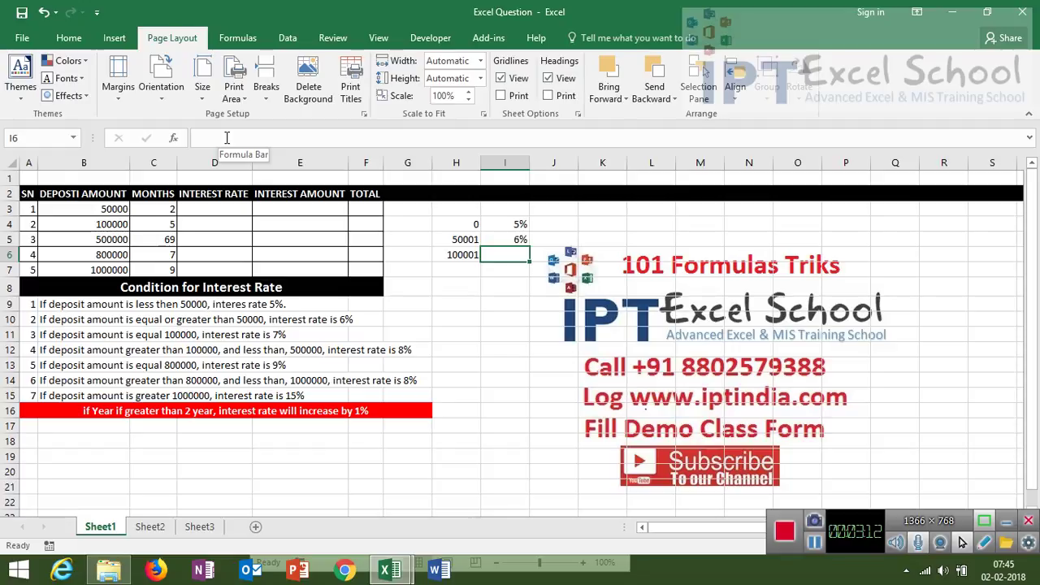
text(7%)
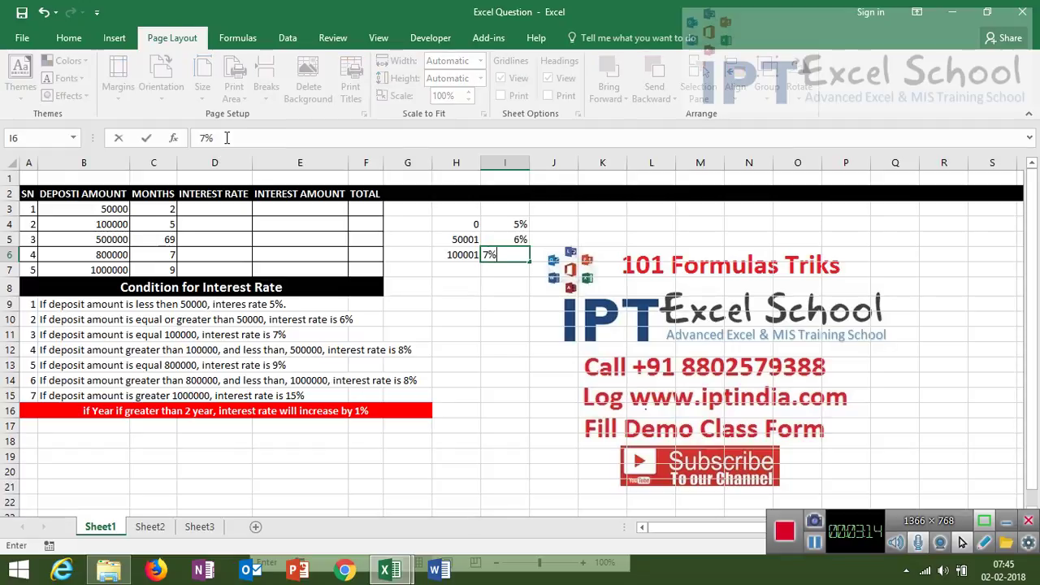
key(Return)
key(Left)
key(Up)
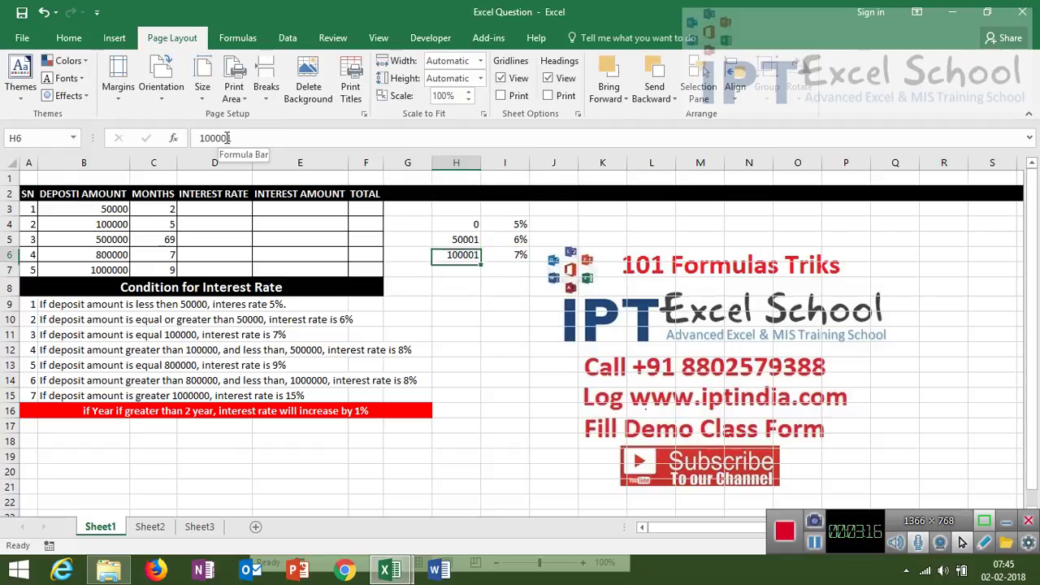
key(Down)
key(Up)
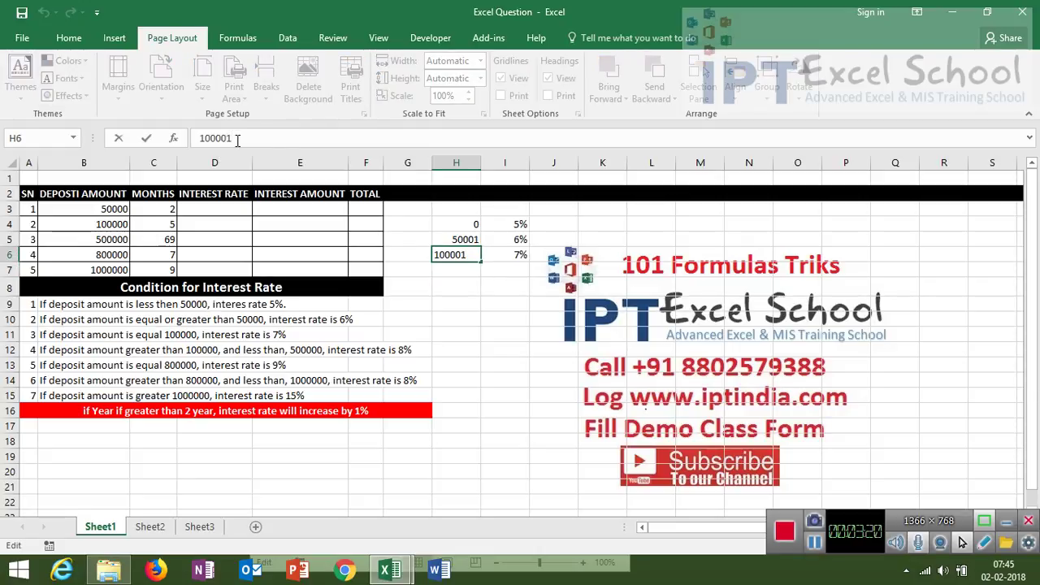
key(BackSpace)
text(0)
key(Return)
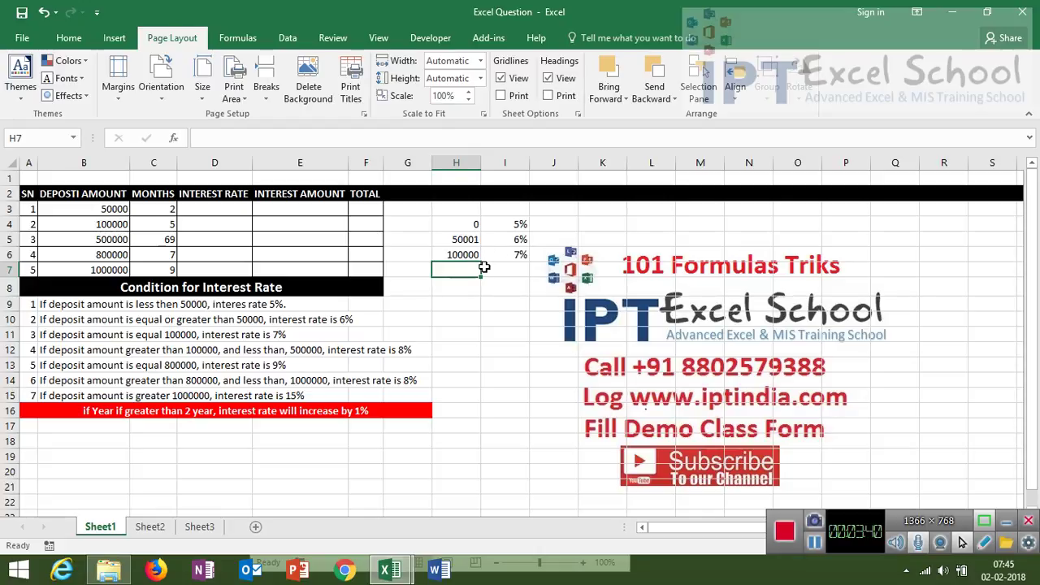
Clear the stray 100000 and 5 entries typed into H7.
text(100000)
click(261, 143)
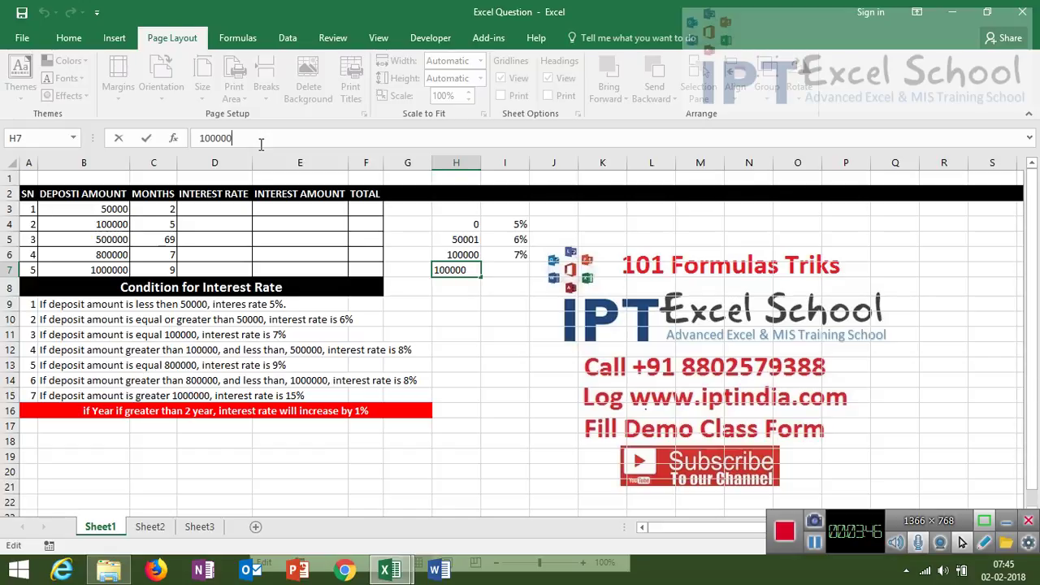
key(Escape)
key(Delete)
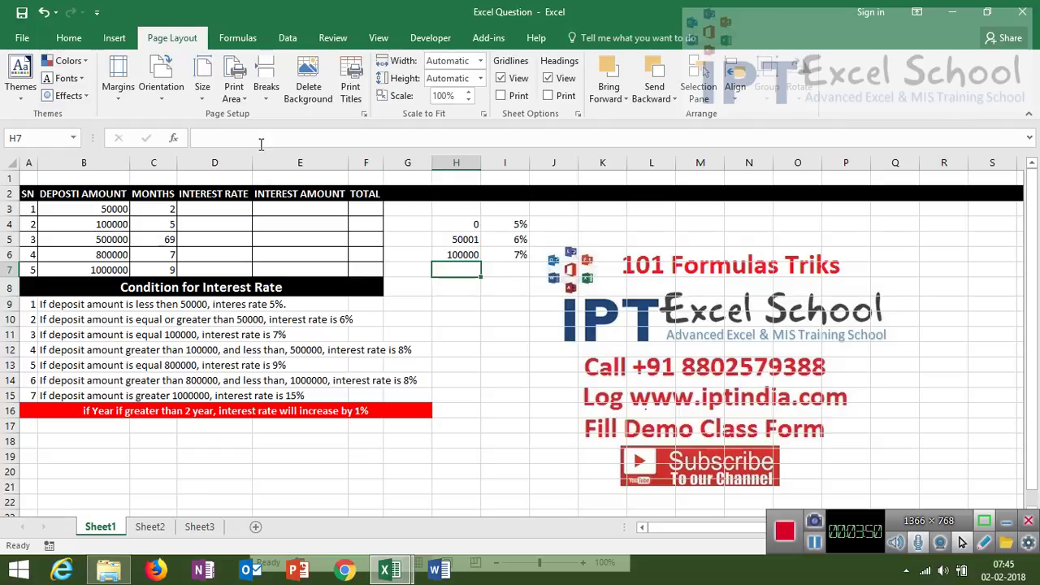
text(5)
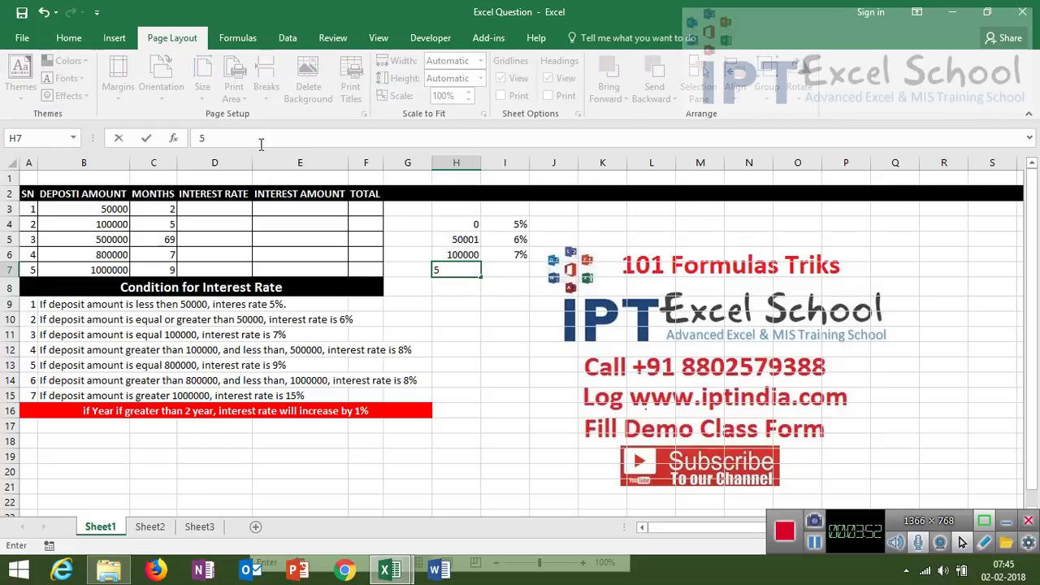
key(Escape)
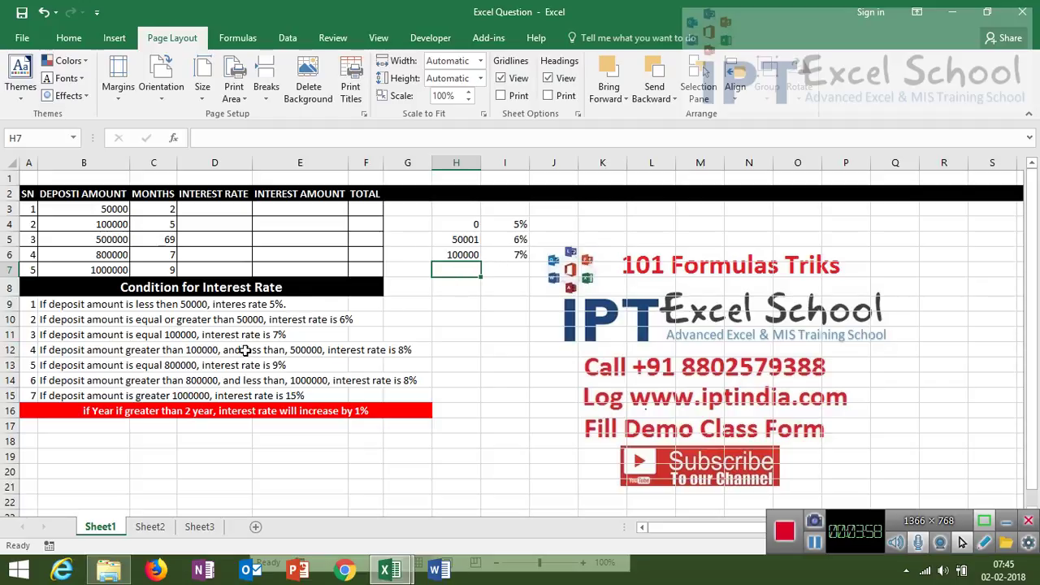
Copy 100000 down into H7, change it to 100001, and pair it with 8%.
key(ctrl+d)
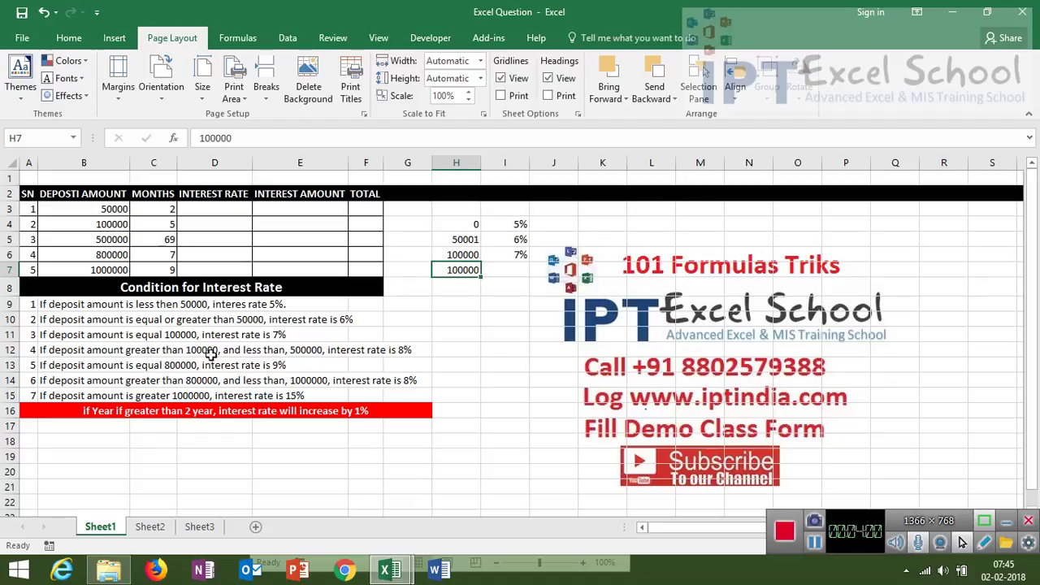
click(233, 140)
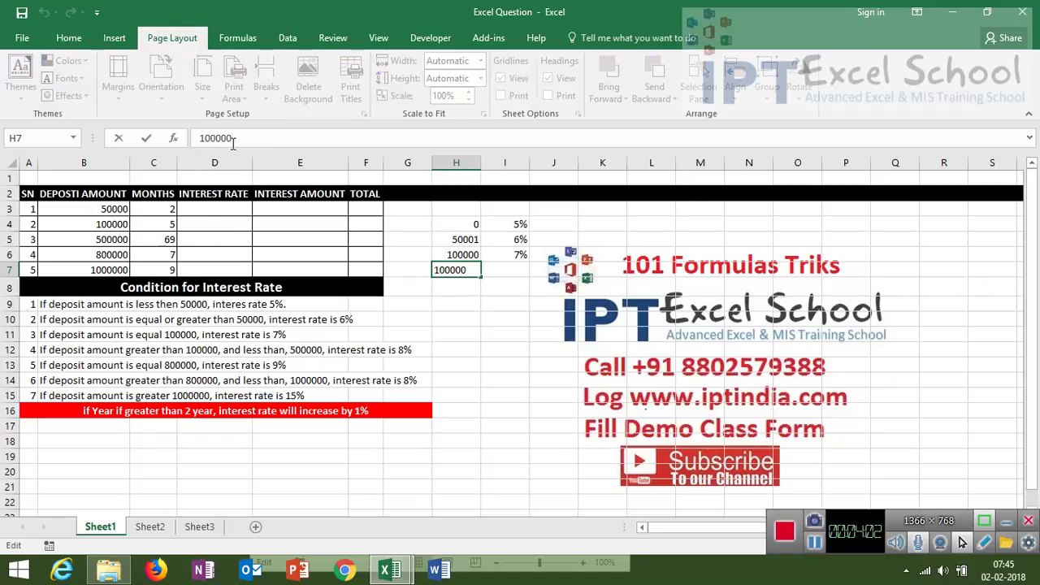
key(BackSpace)
key(Return)
key(Up)
key(Right)
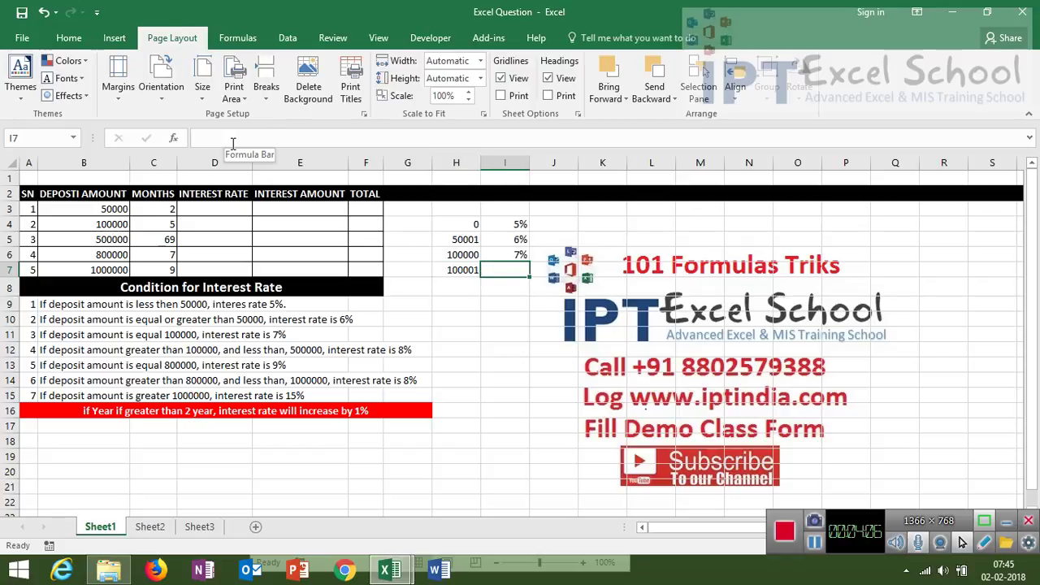
text(8)
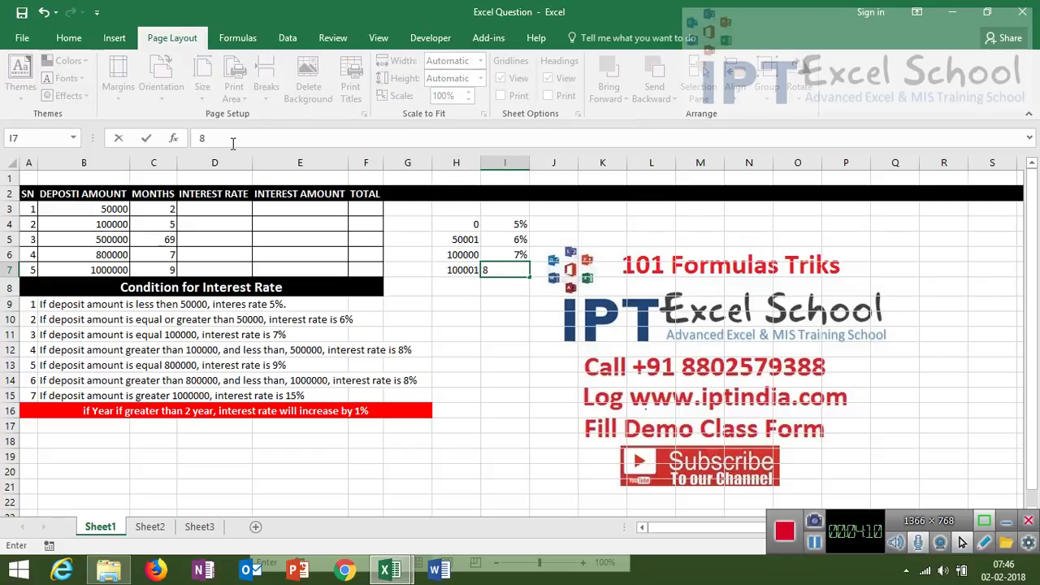
text(%)
key(Return)
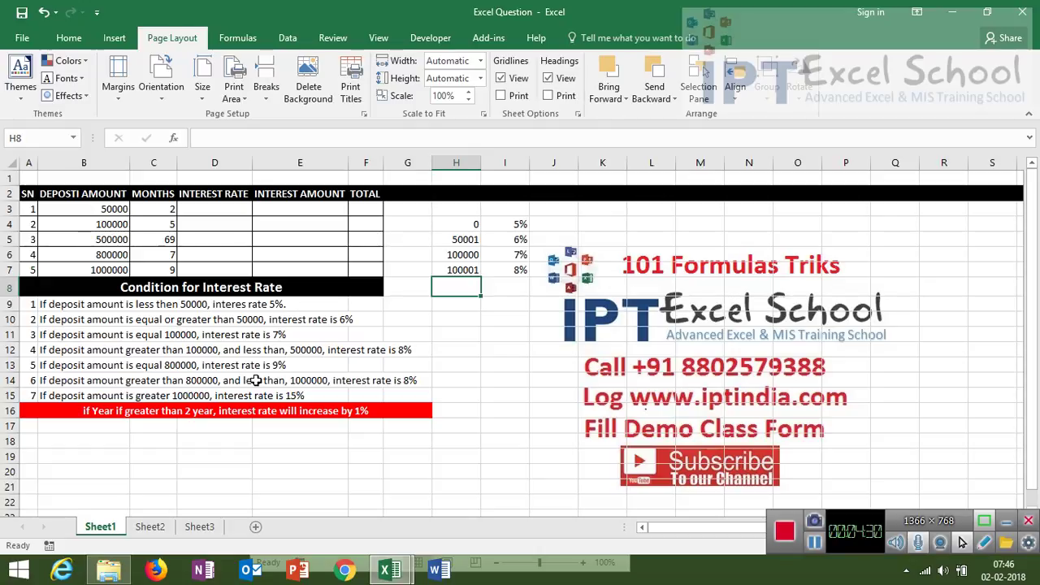
Review the rate conditions in rows 12–15 to decide the next threshold for H8.
key(Up)
key(Up)
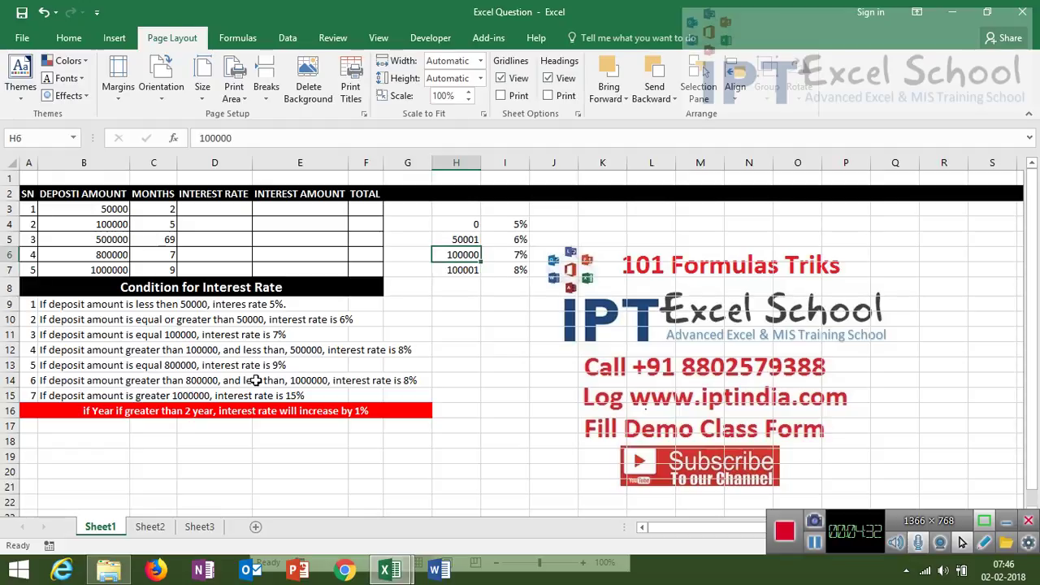
key(Down)
key(Down)
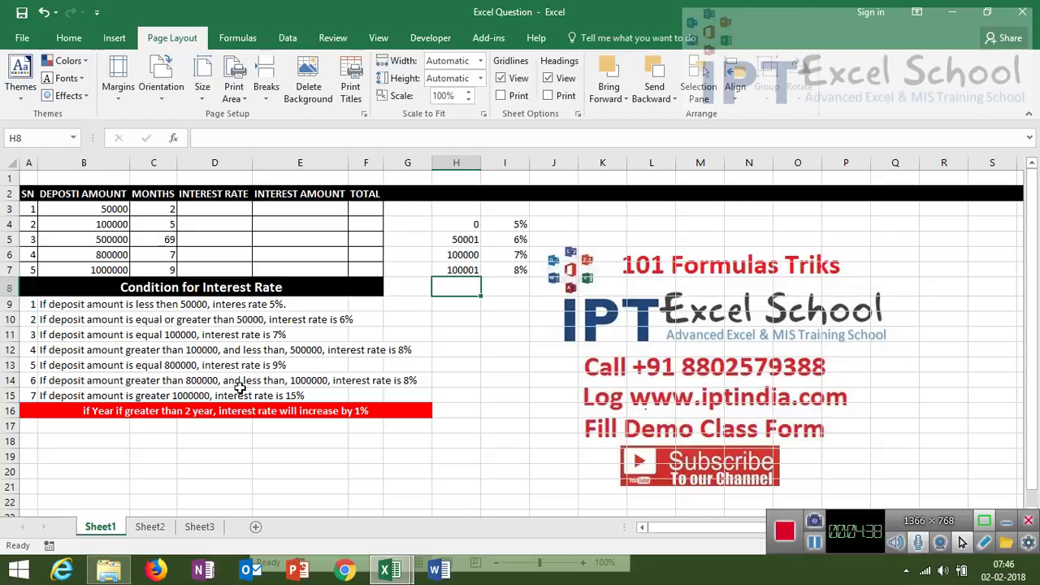
click(160, 396)
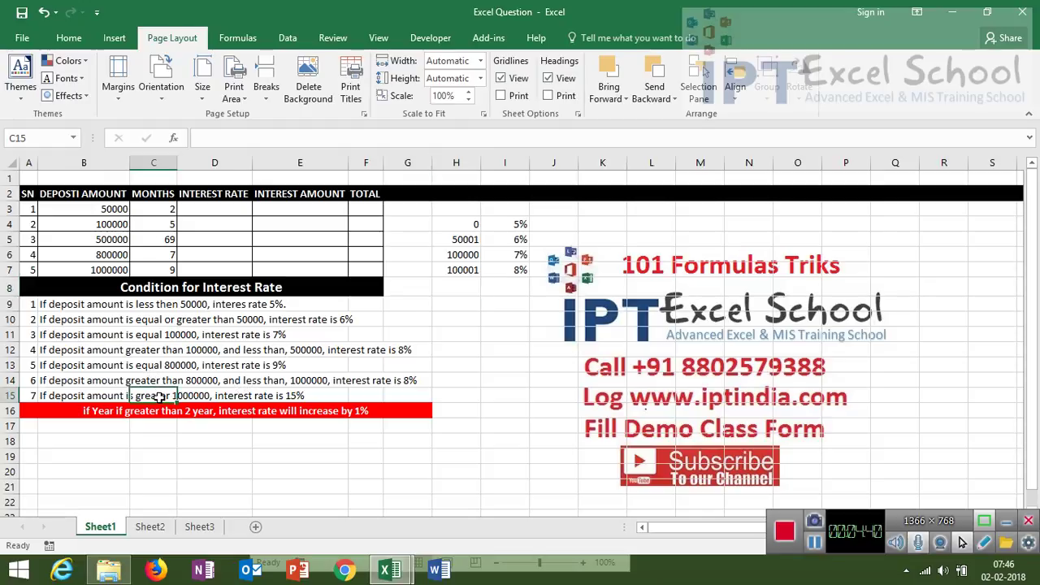
click(163, 366)
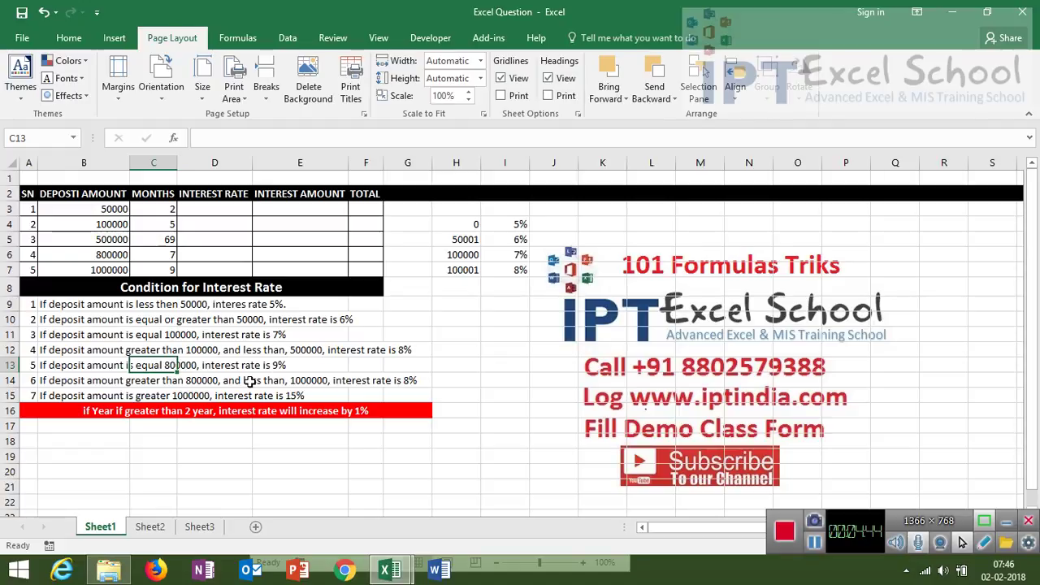
click(213, 382)
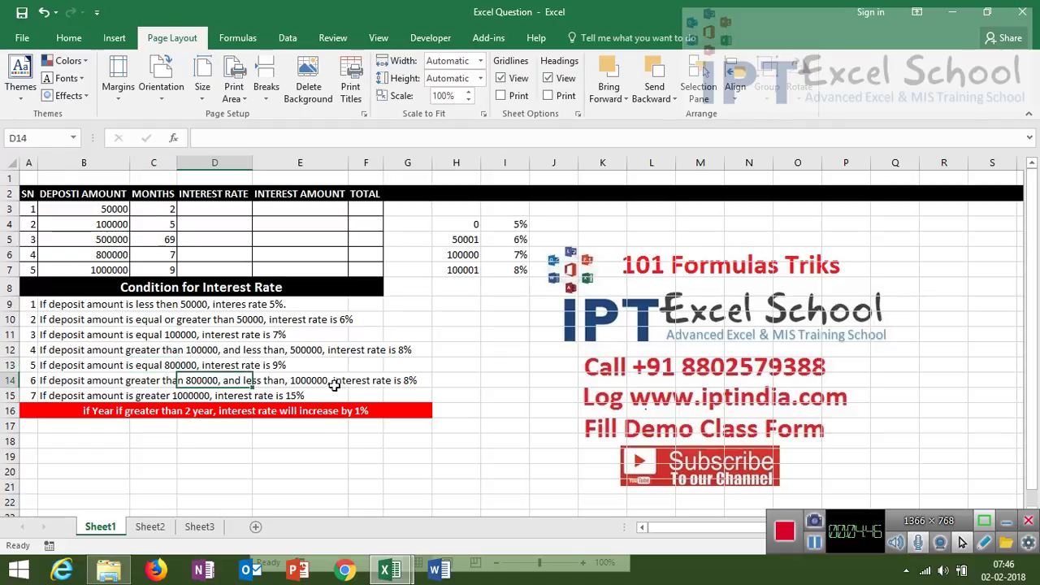
click(322, 382)
click(404, 380)
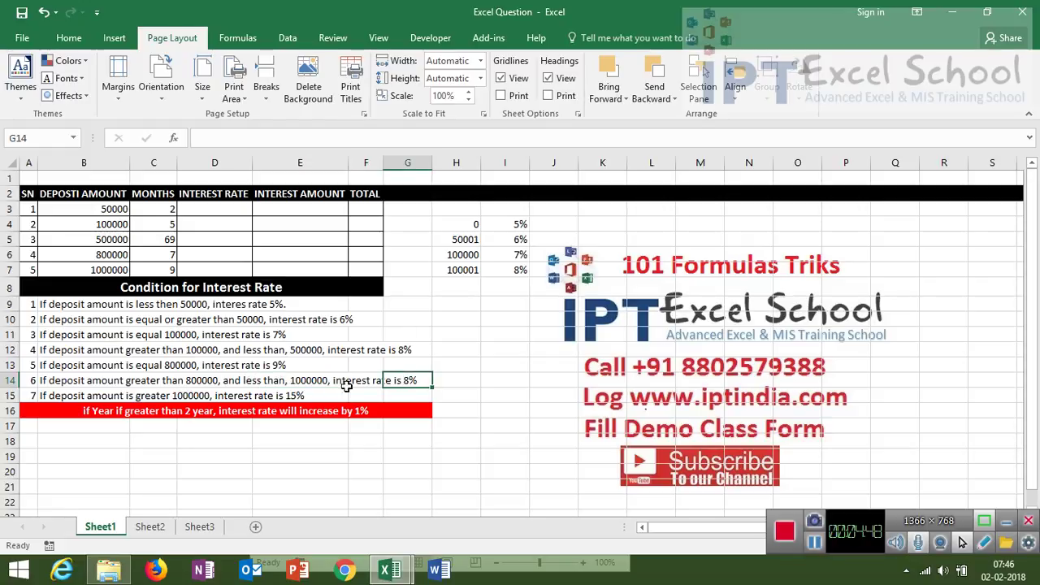
click(306, 349)
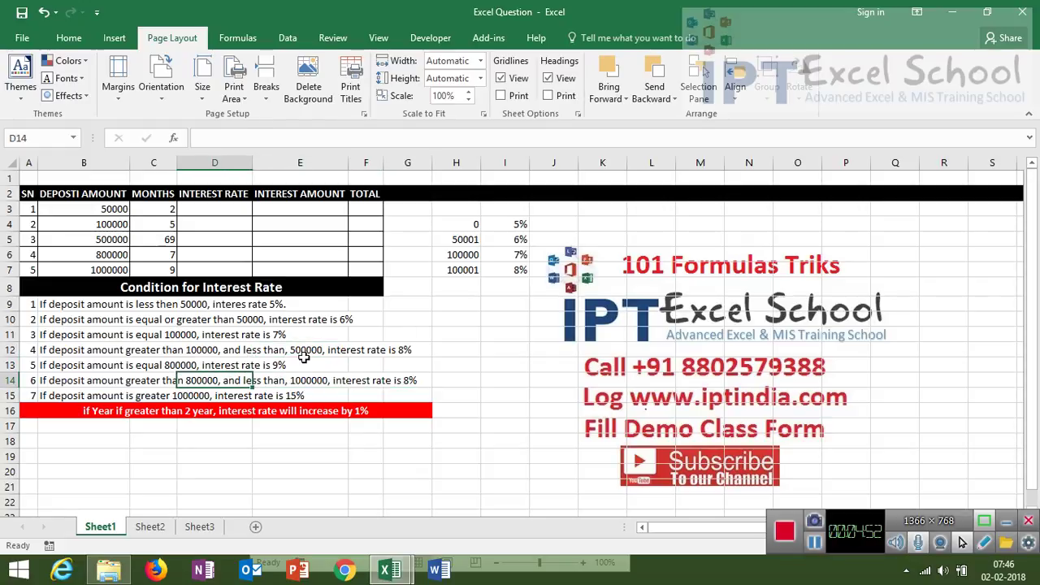
click(174, 366)
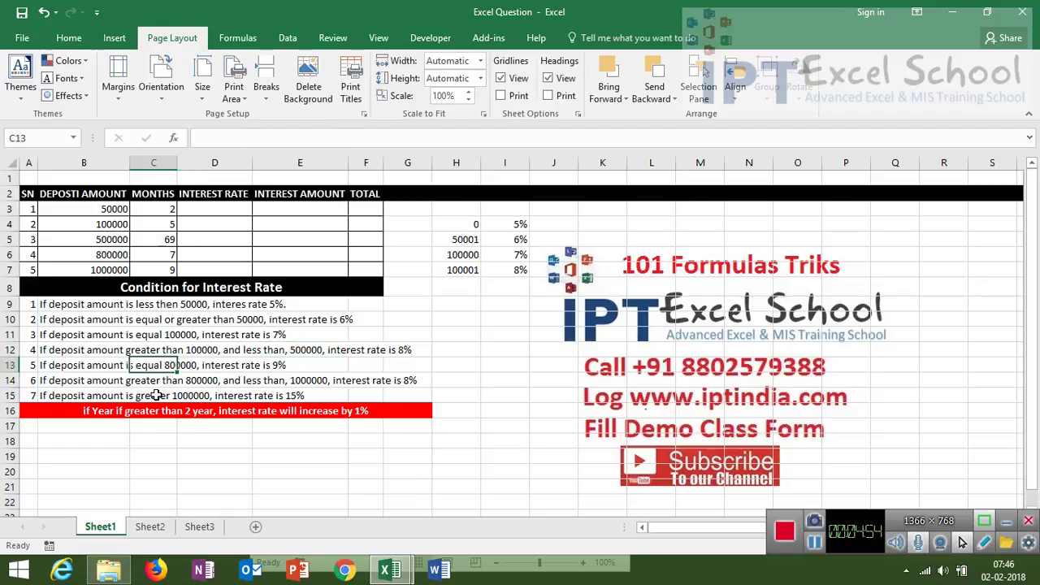
click(439, 280)
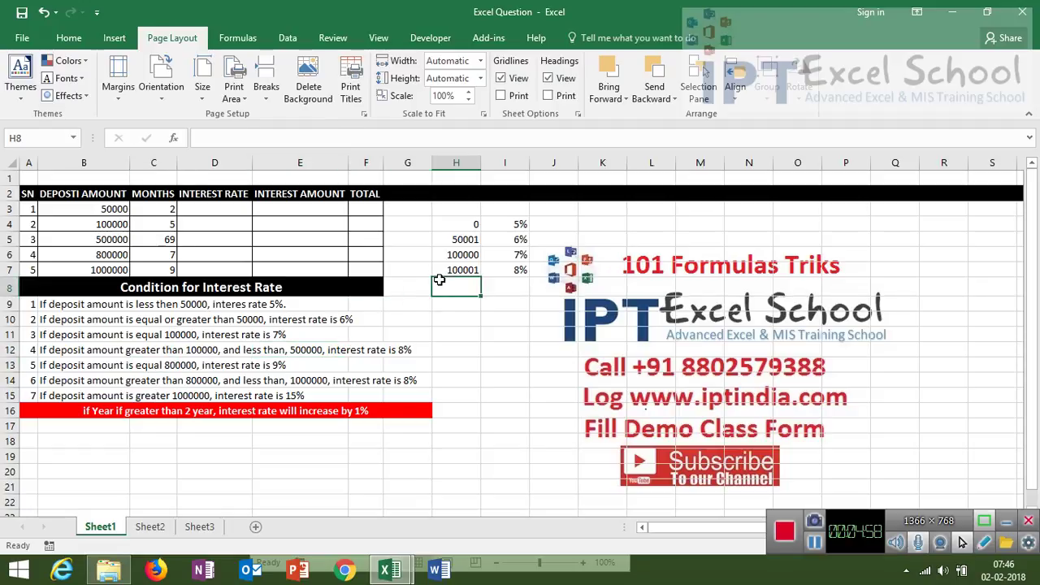
Enter 800000 in H8 with a matching 9% rate in I8.
text(8)
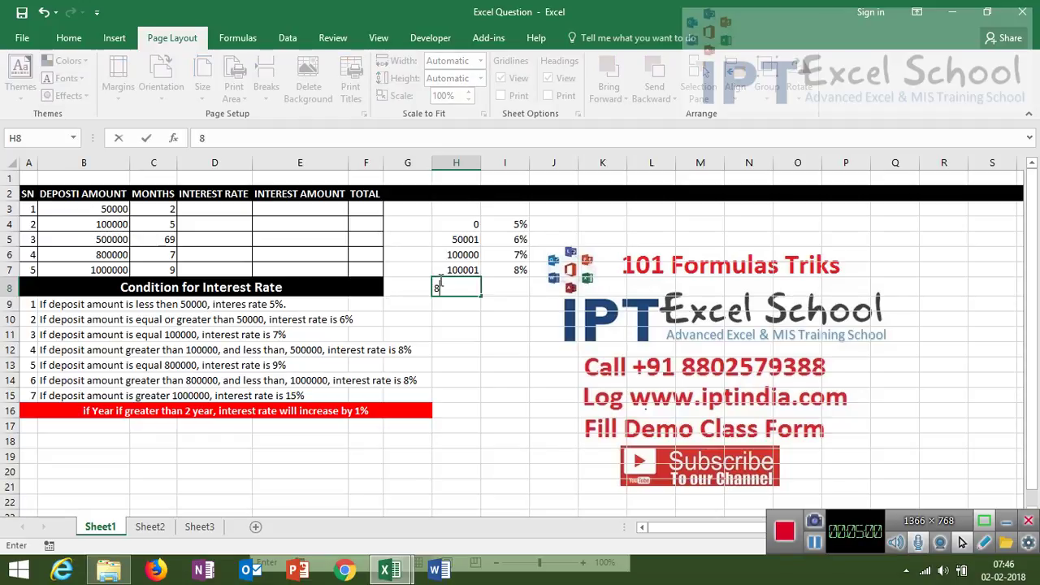
text(00000)
key(Return)
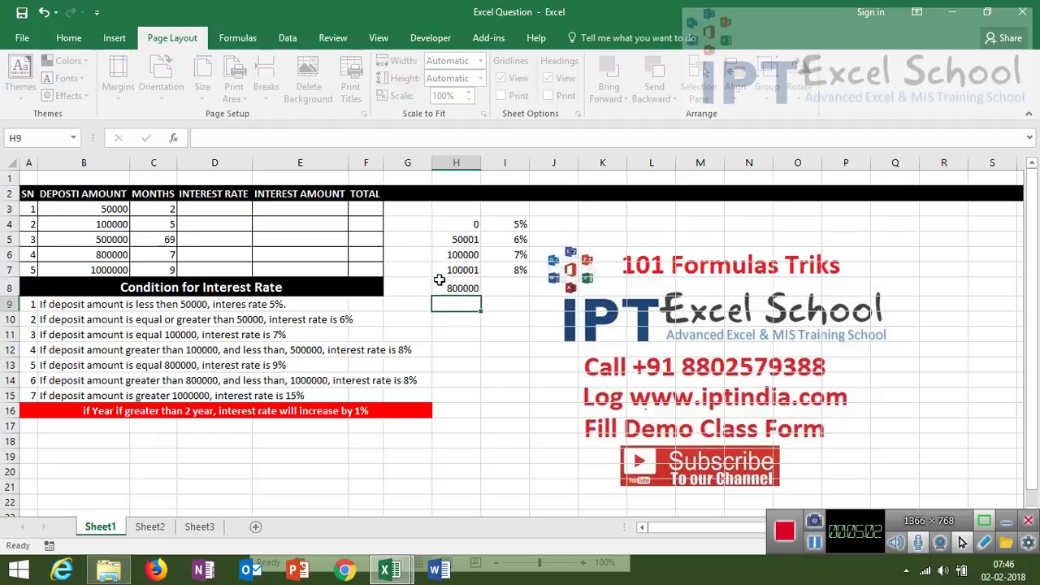
click(439, 280)
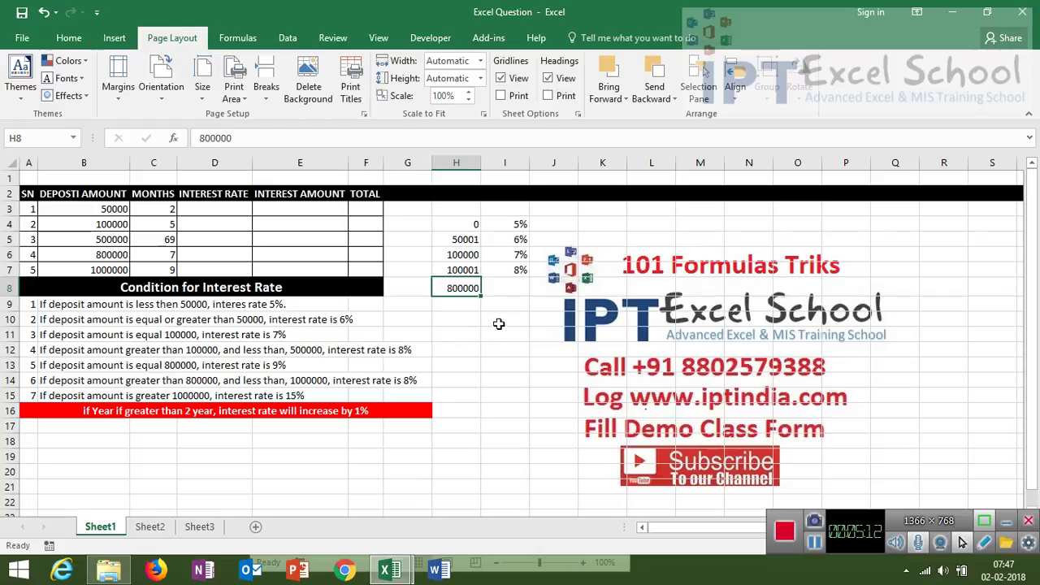
click(521, 288)
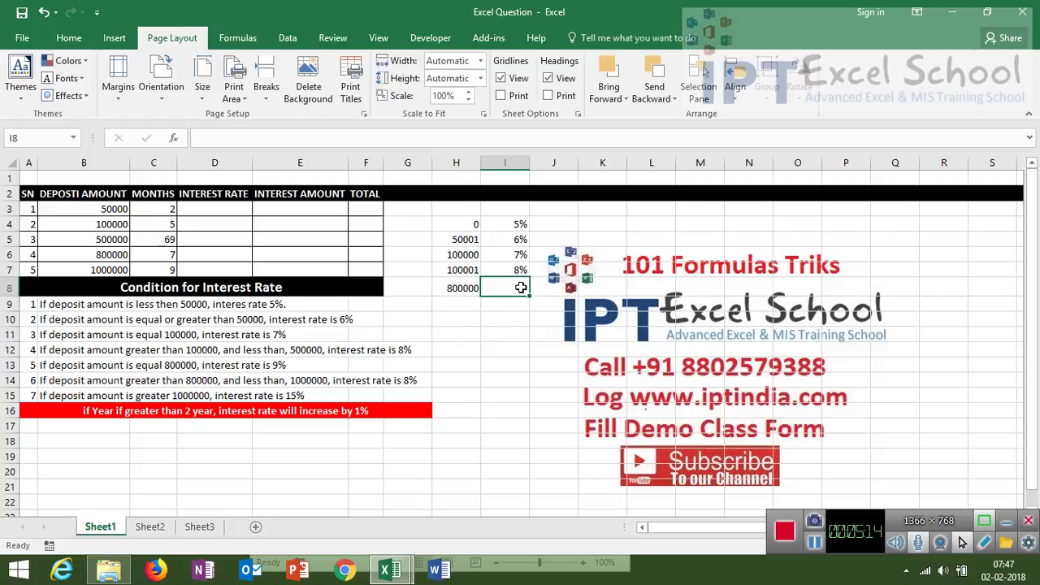
text(9)
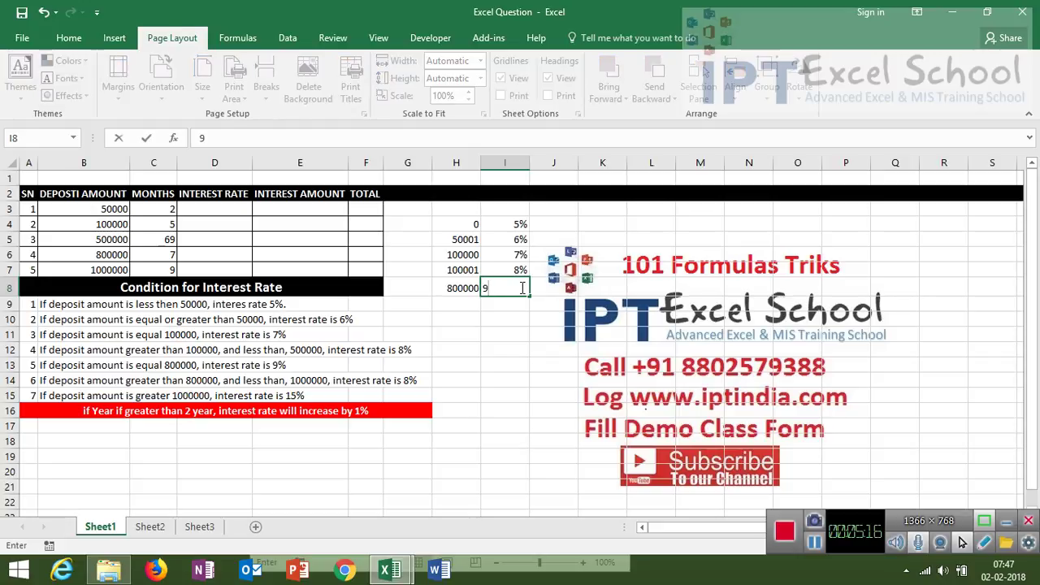
text(%)
key(Return)
key(Up)
key(Left)
key(Down)
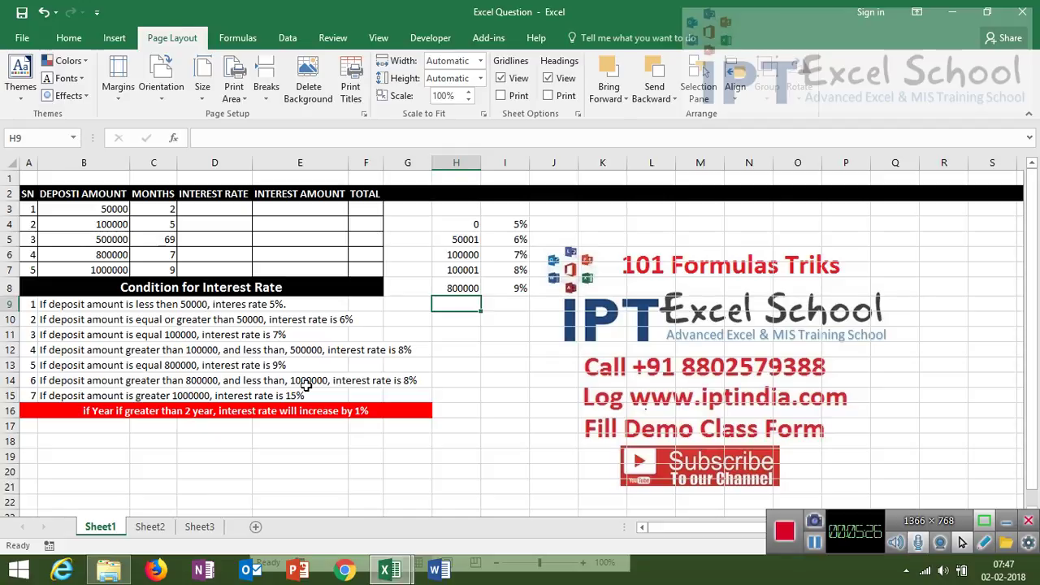
Copy 800000 down into H9, change it to 800001, and give it an 8% rate.
key(ctrl+d)
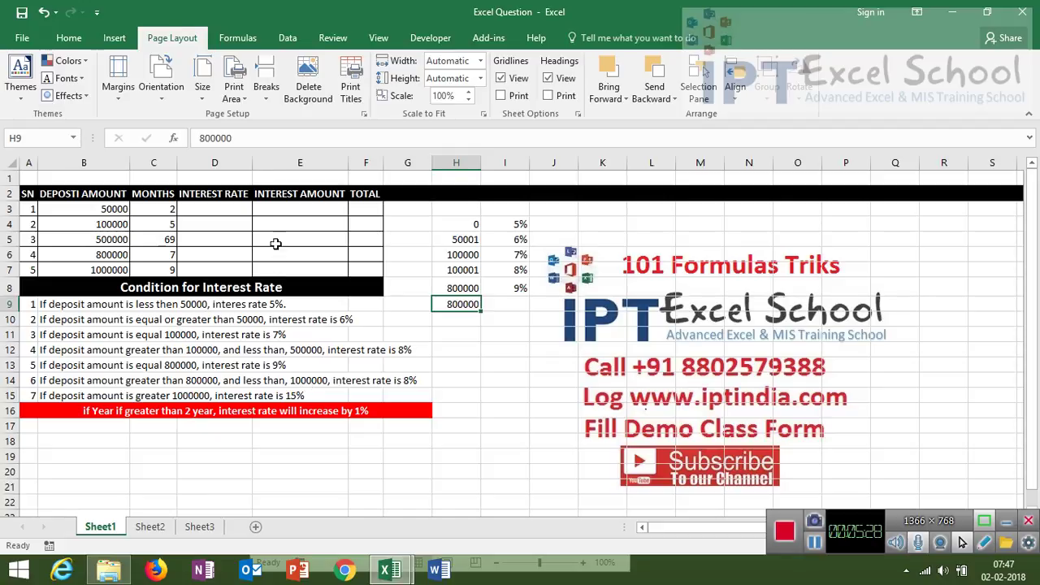
double_click(252, 137)
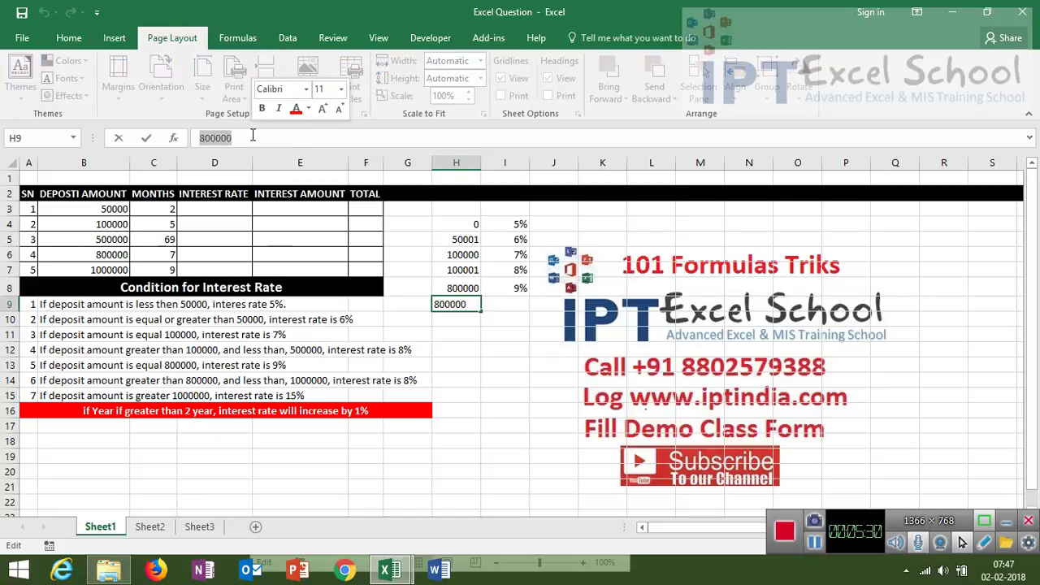
click(252, 138)
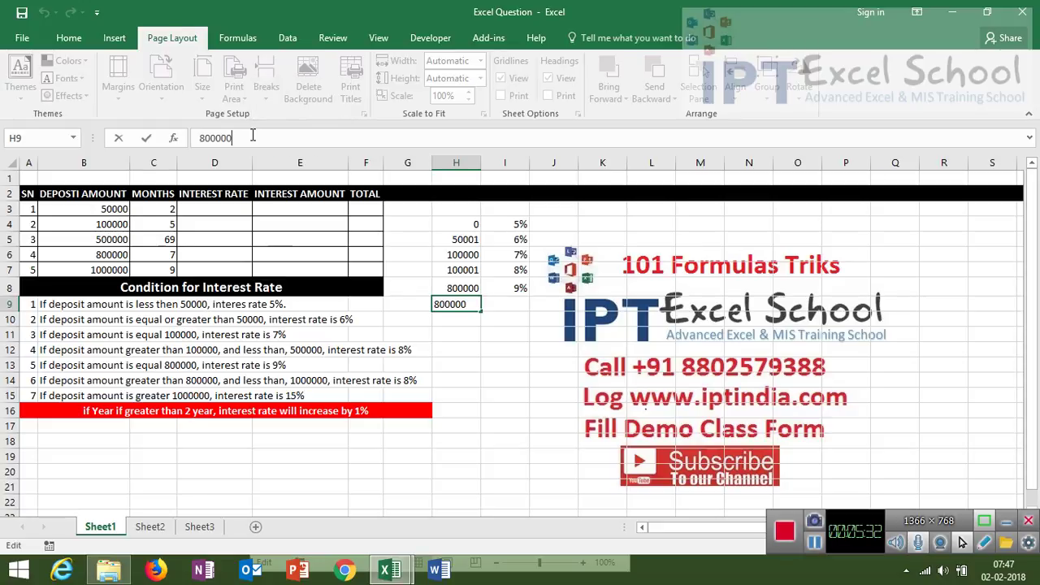
key(BackSpace)
text(1)
key(Return)
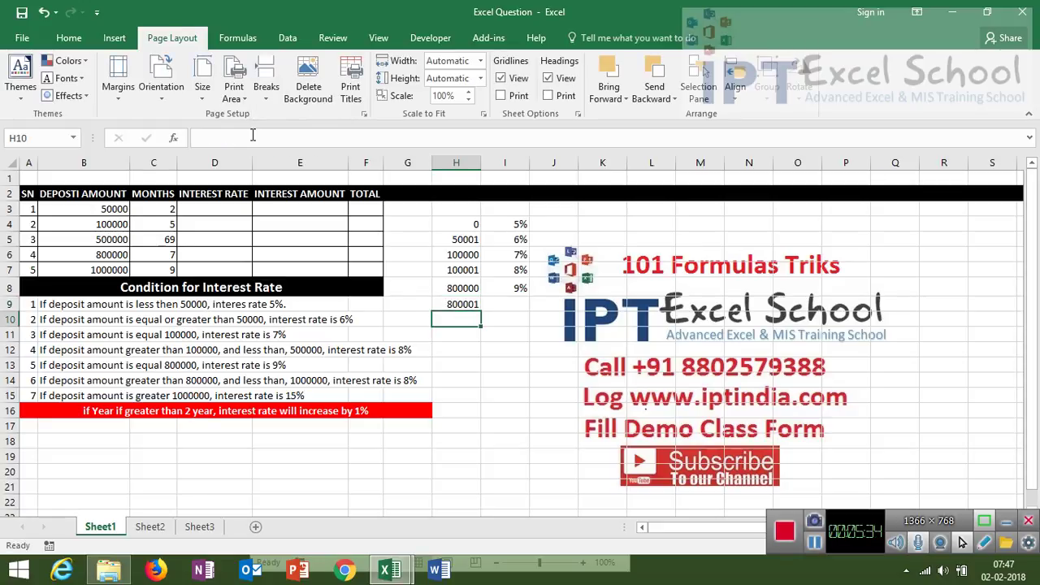
key(Right)
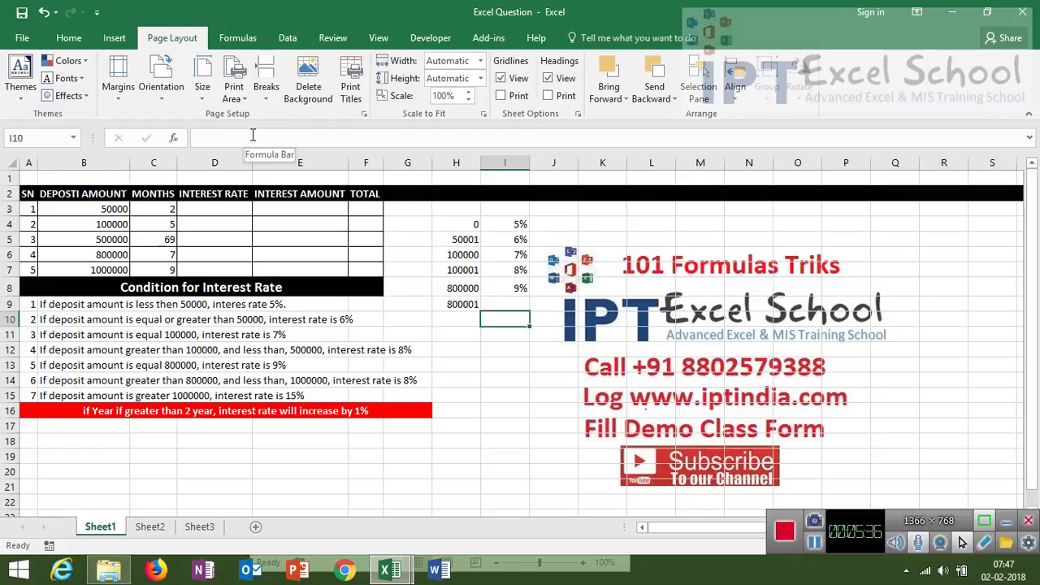
key(Up)
text(8)
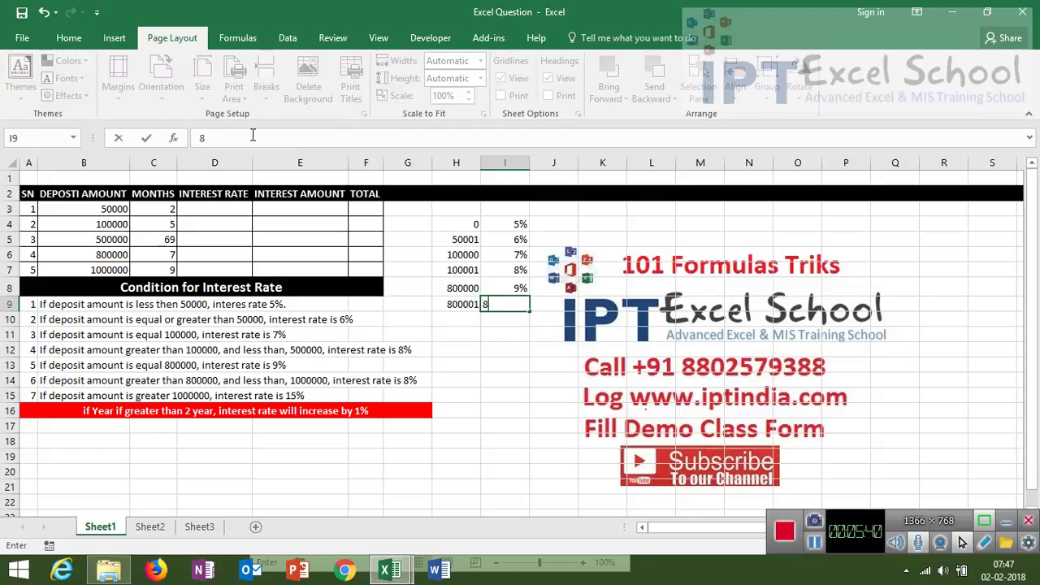
text(%)
key(Return)
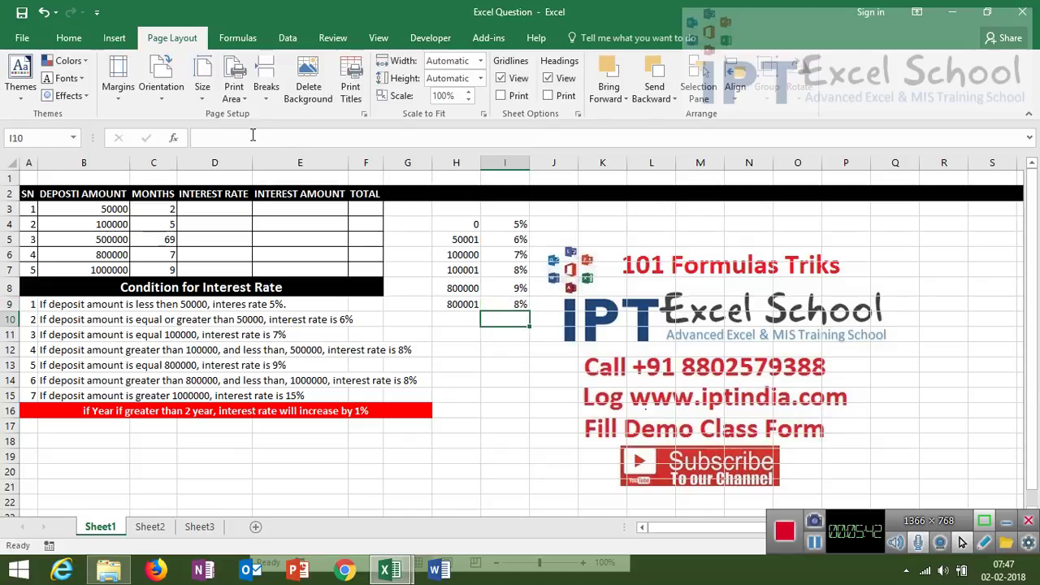
key(Down)
key(Left)
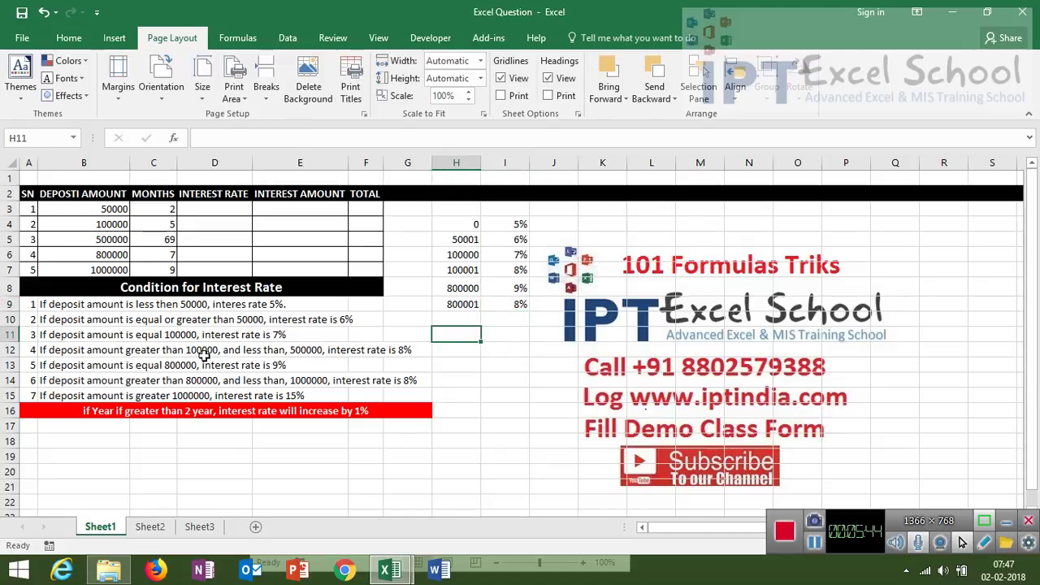
Enter 1000000 as the top threshold in H10, removing the extra zero.
click(456, 319)
text(10)
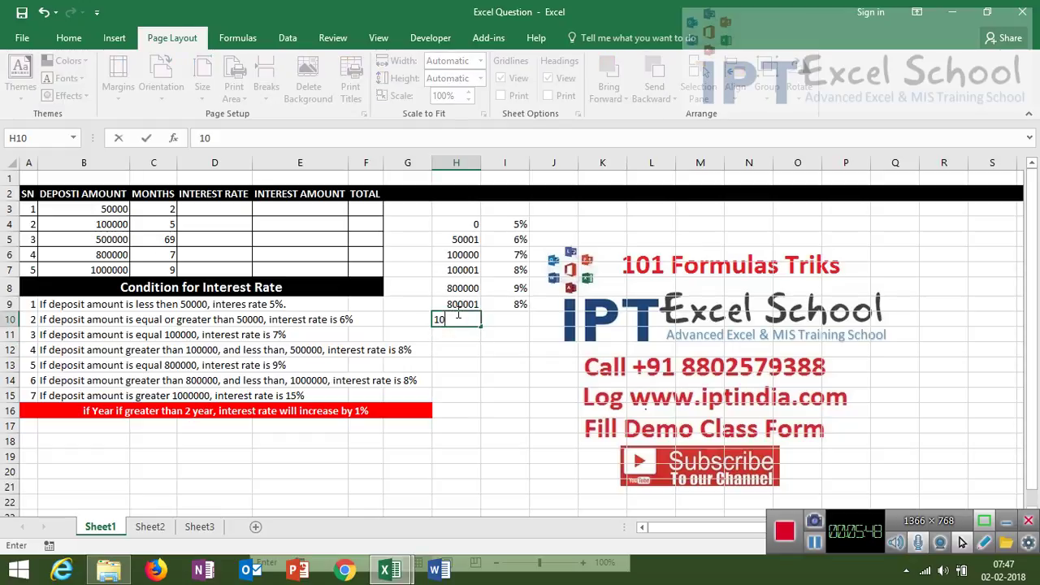
text(0000)
text(00)
key(Return)
click(458, 314)
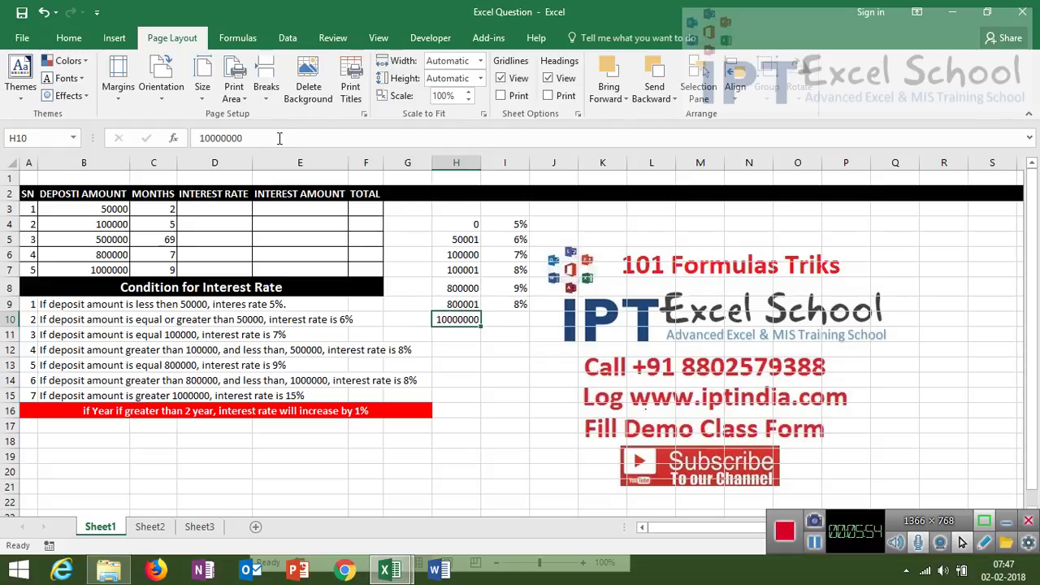
click(279, 138)
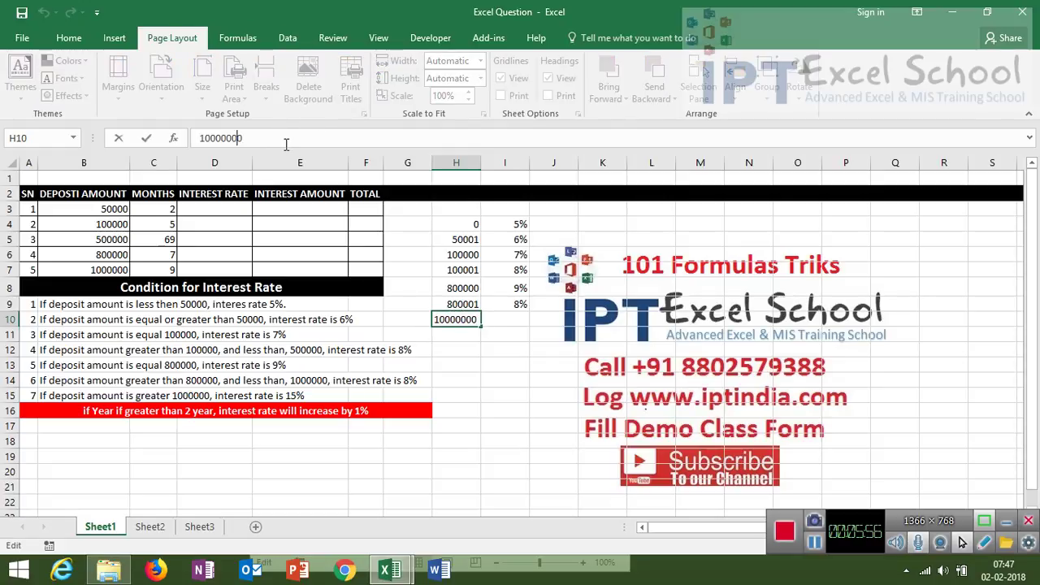
key(Left)
key(BackSpace)
key(Return)
key(Up)
key(Right)
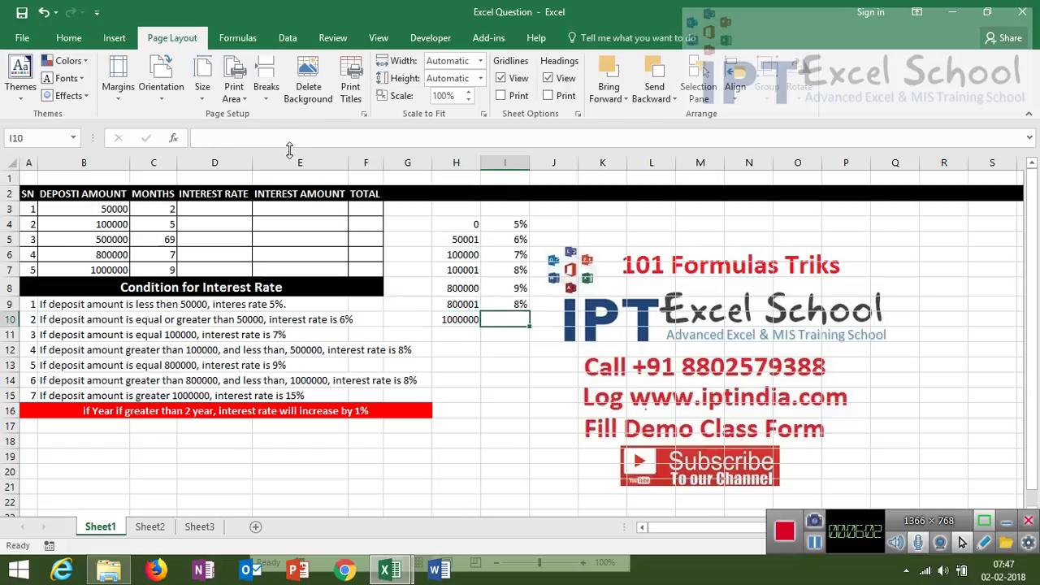
key(Left)
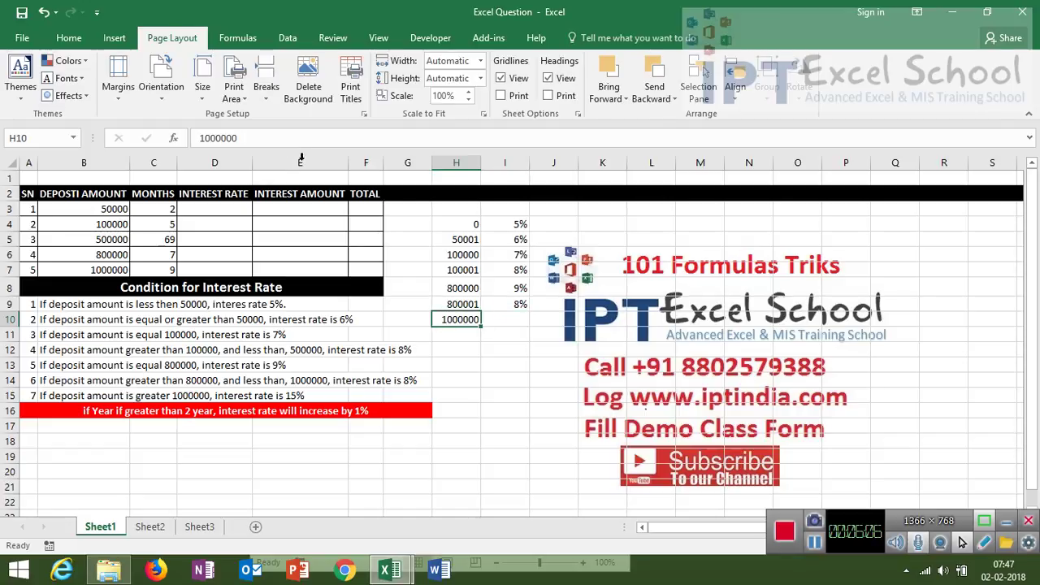
Set the rate beside the 1000000 threshold to 15% in I10.
key(Right)
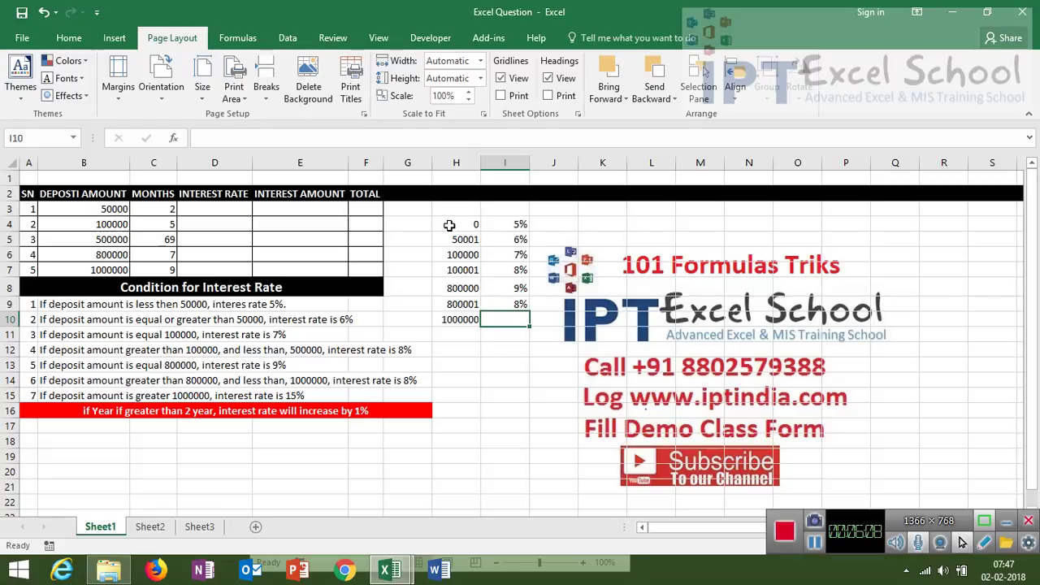
text(8)
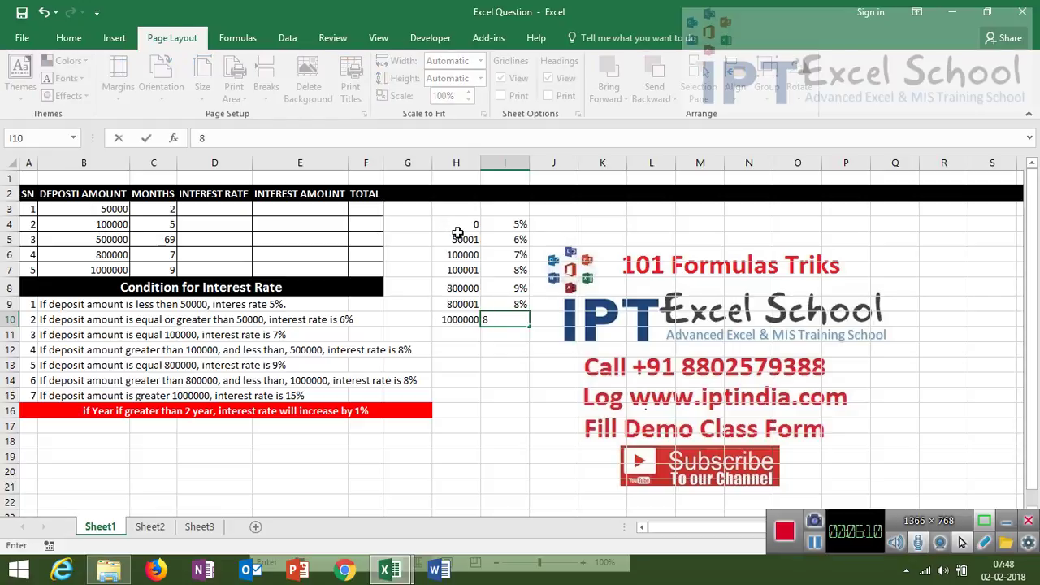
key(BackSpace)
text(1)
text(5%)
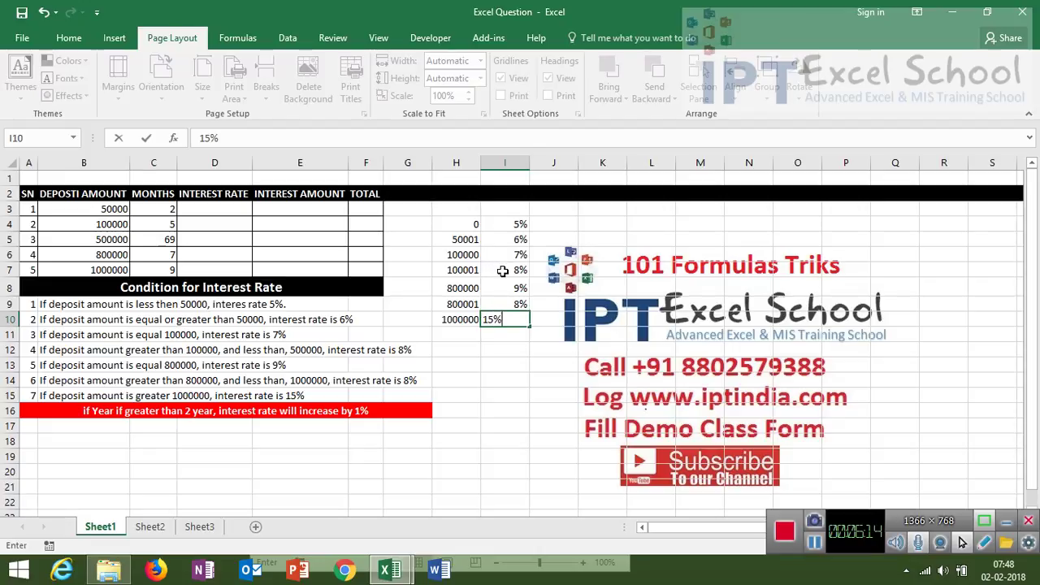
key(Return)
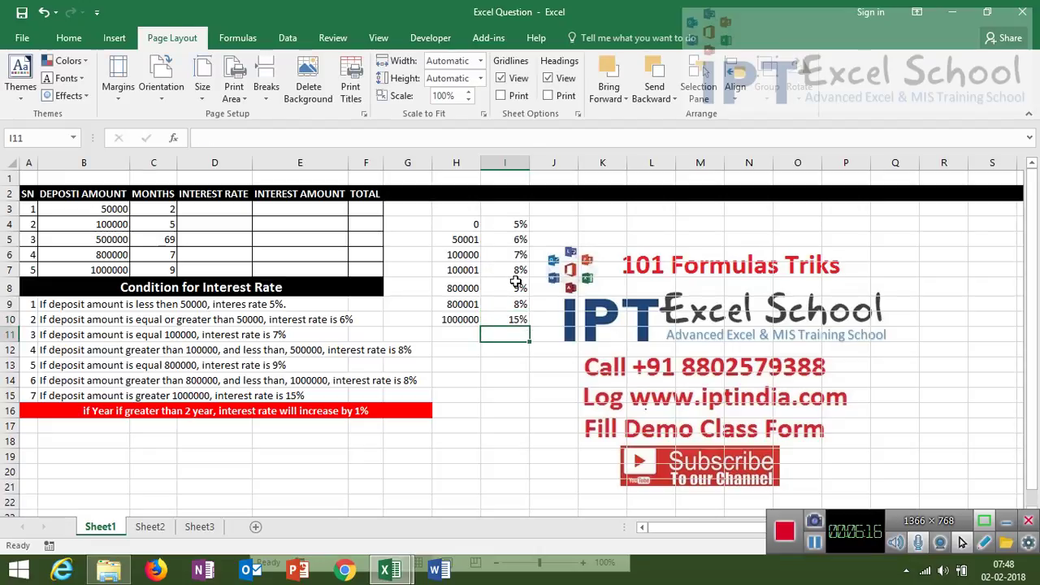
key(Up)
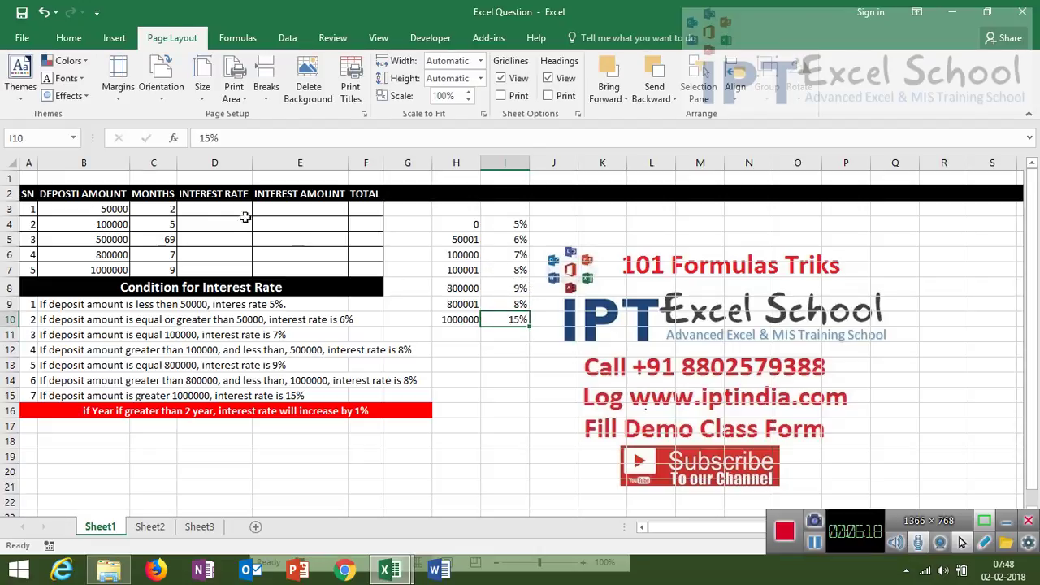
click(216, 209)
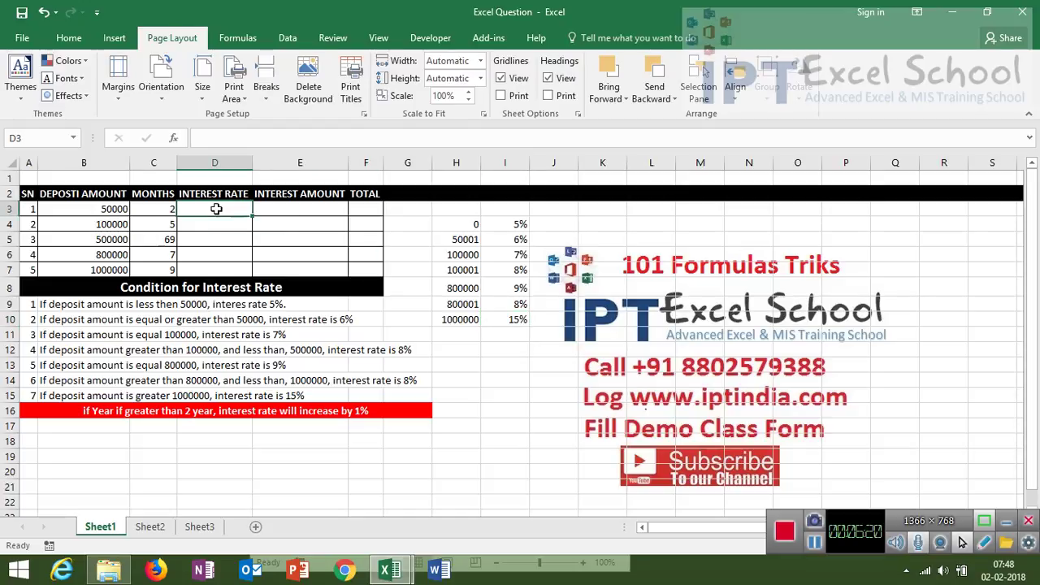
Enter =VLOOKUP(B3,H4:I10,2,TRUE) in D3, returning 0.05 for the 50000 deposit.
text(=)
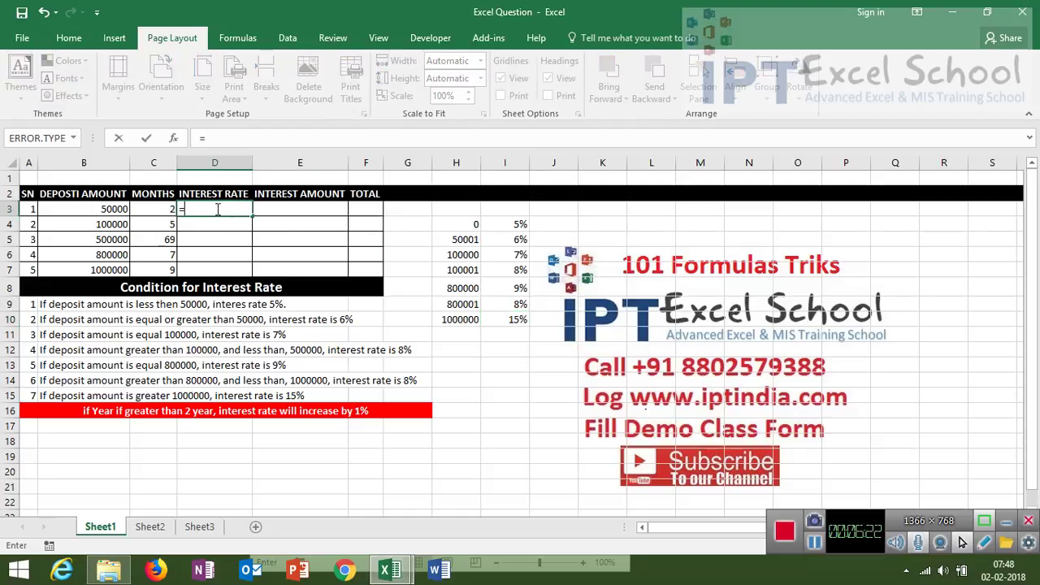
text(vl)
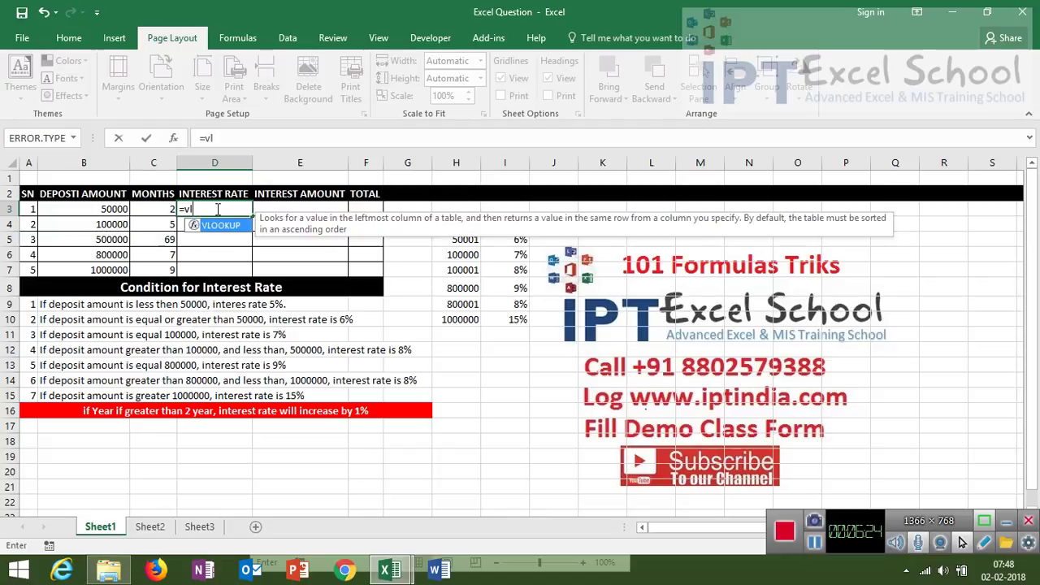
key(Tab)
key(Left)
key(Left)
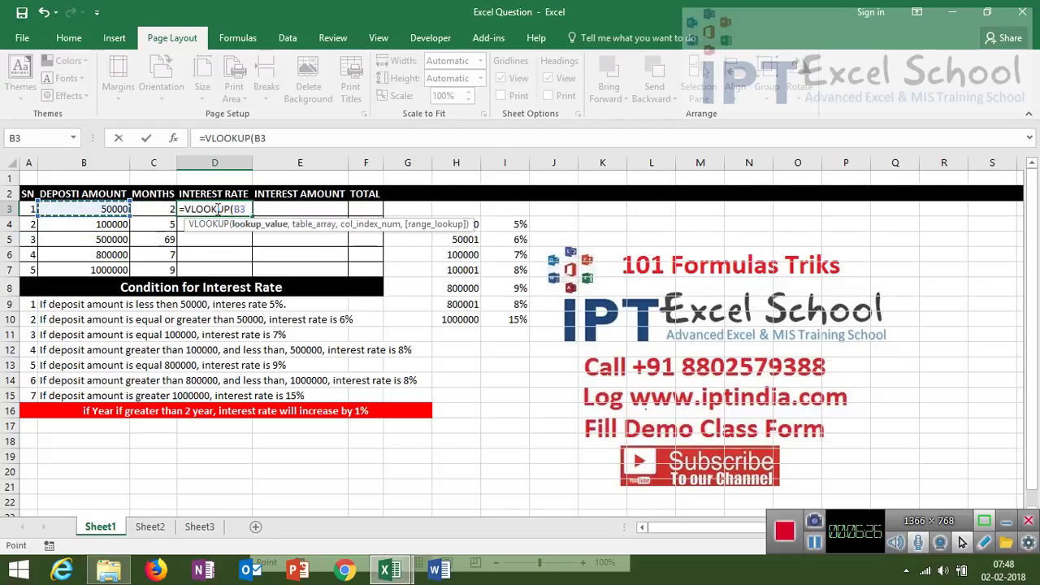
text(,)
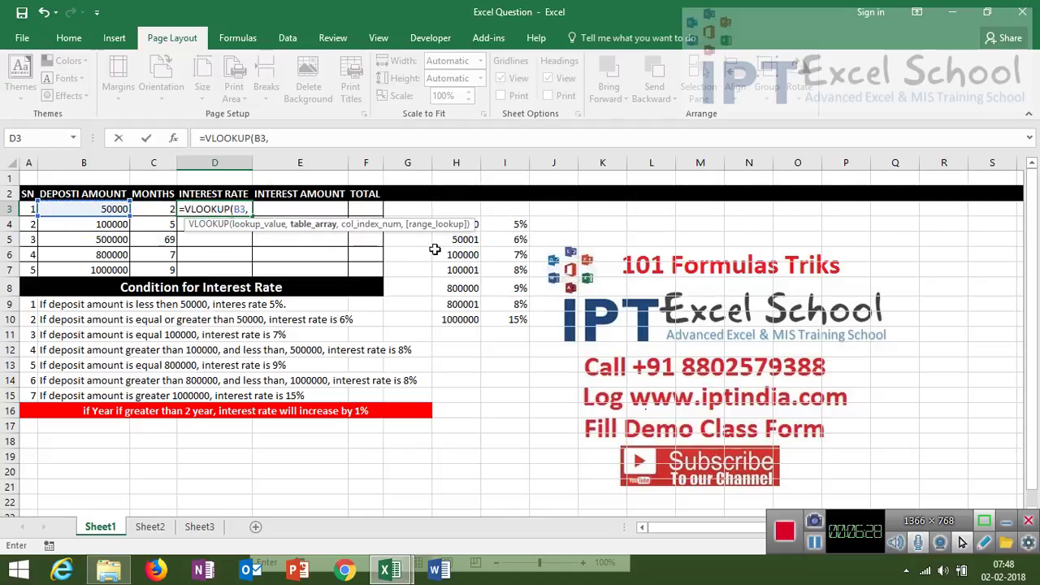
drag(480, 219, 536, 323)
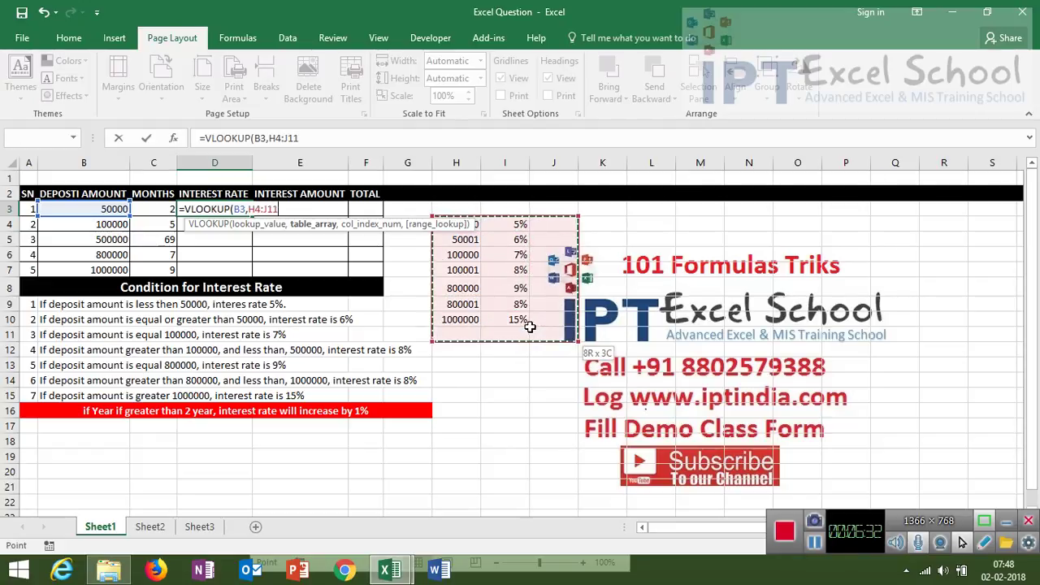
drag(537, 323, 528, 321)
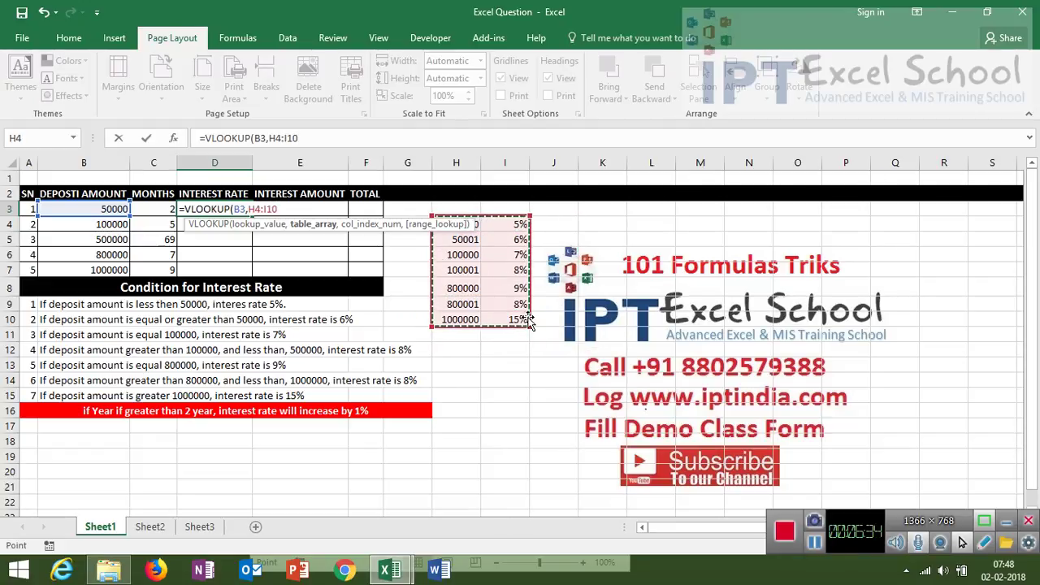
text(,)
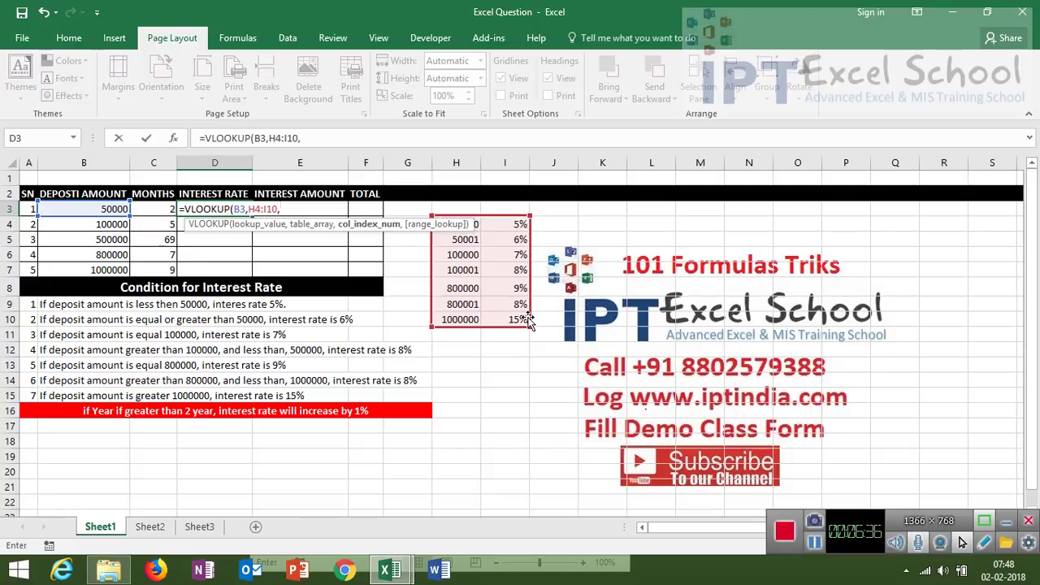
text(2,TRUE)
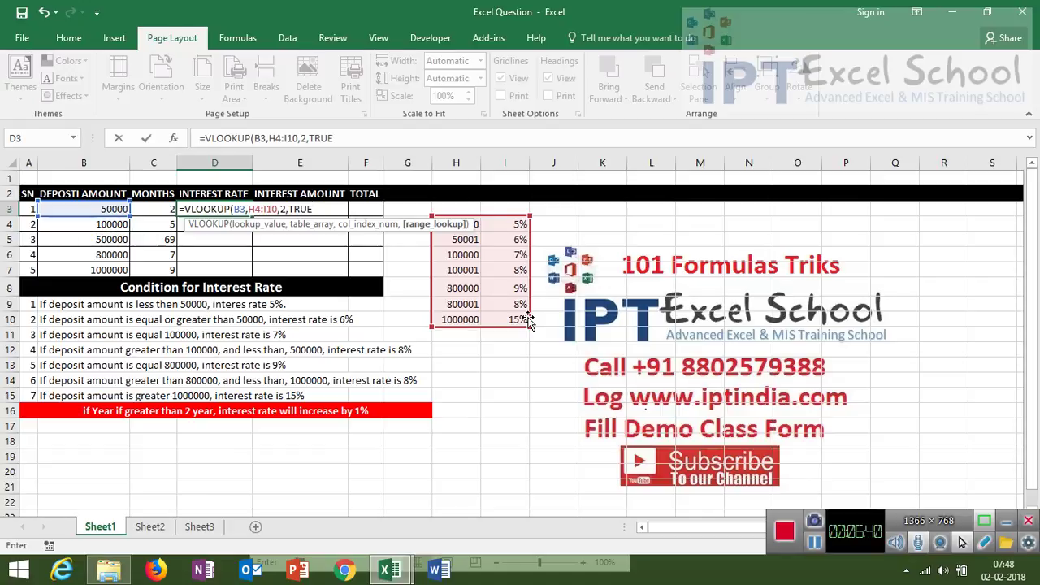
key(ctrl+Return)
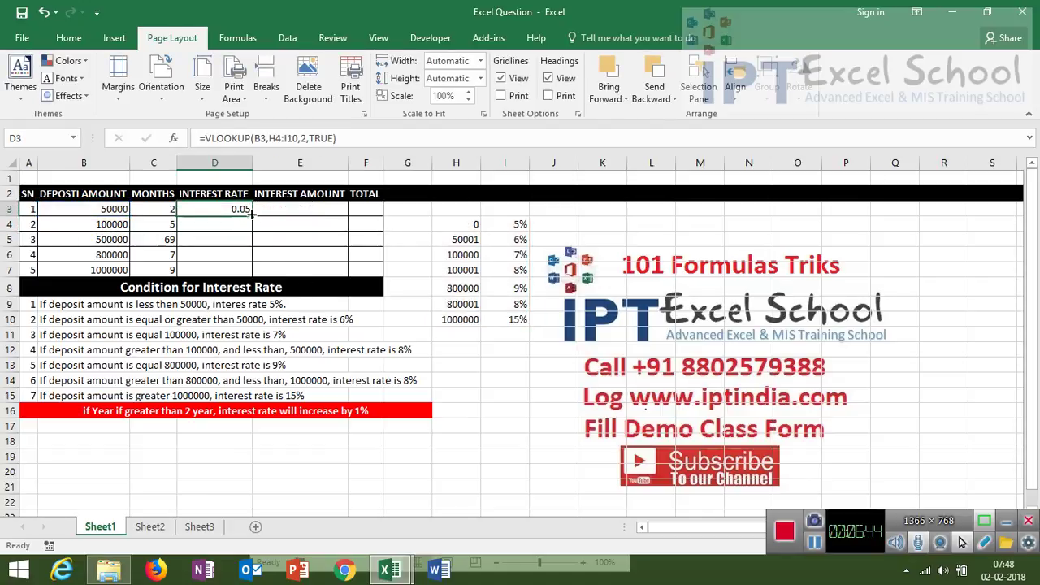
Fill the VLOOKUP down to D7 and format the rates as percentages: 5%, 7%, 8%, 9%, 15%.
drag(250, 209, 256, 270)
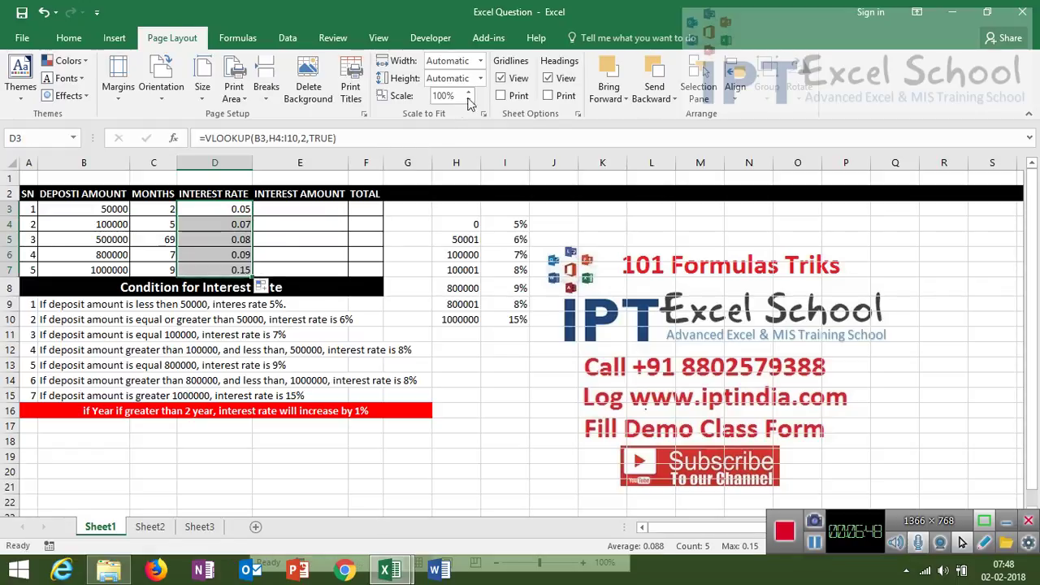
click(70, 38)
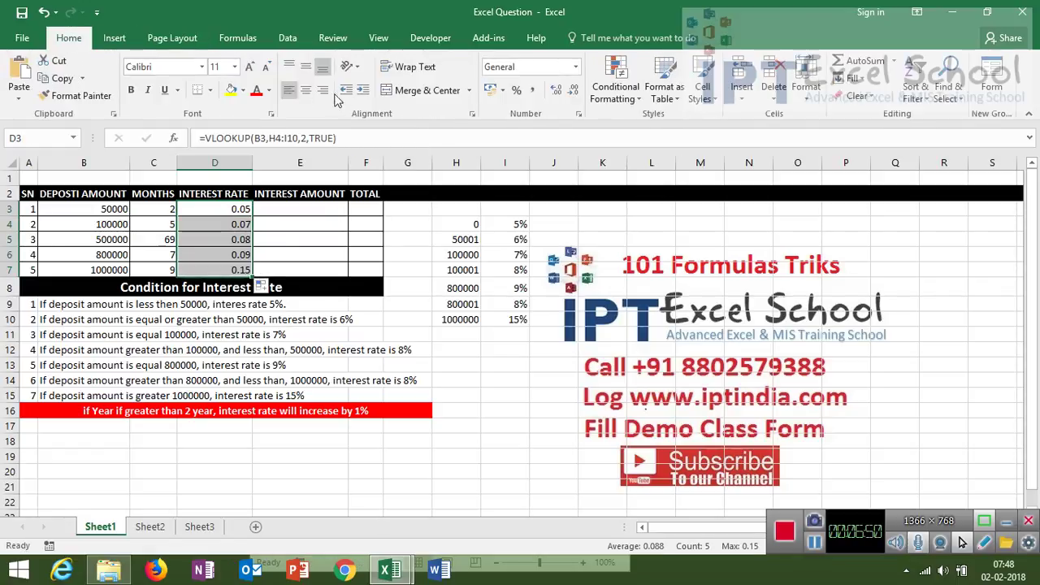
click(513, 90)
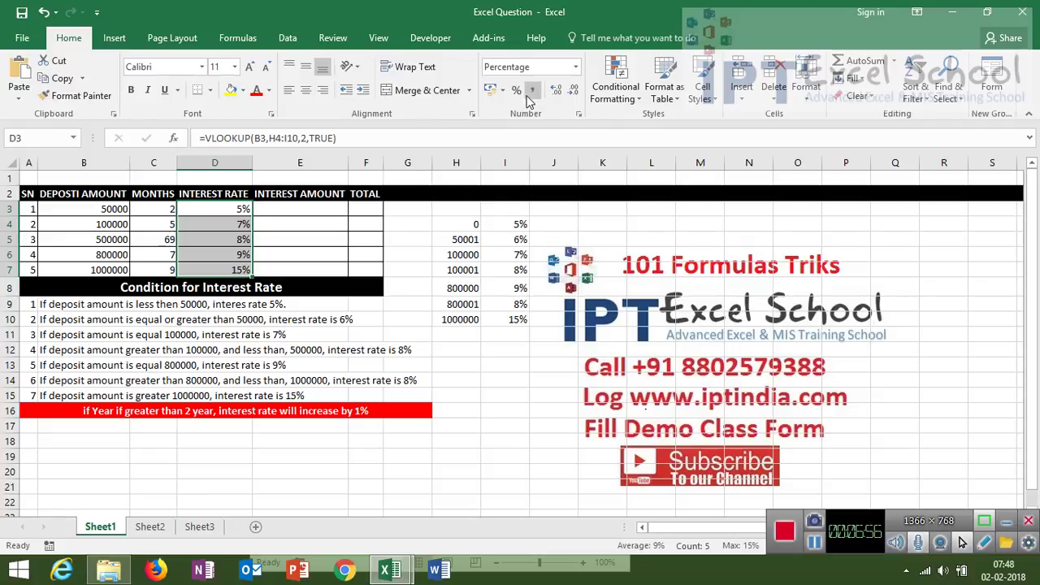
key(Up)
key(Down)
key(Down)
key(Down)
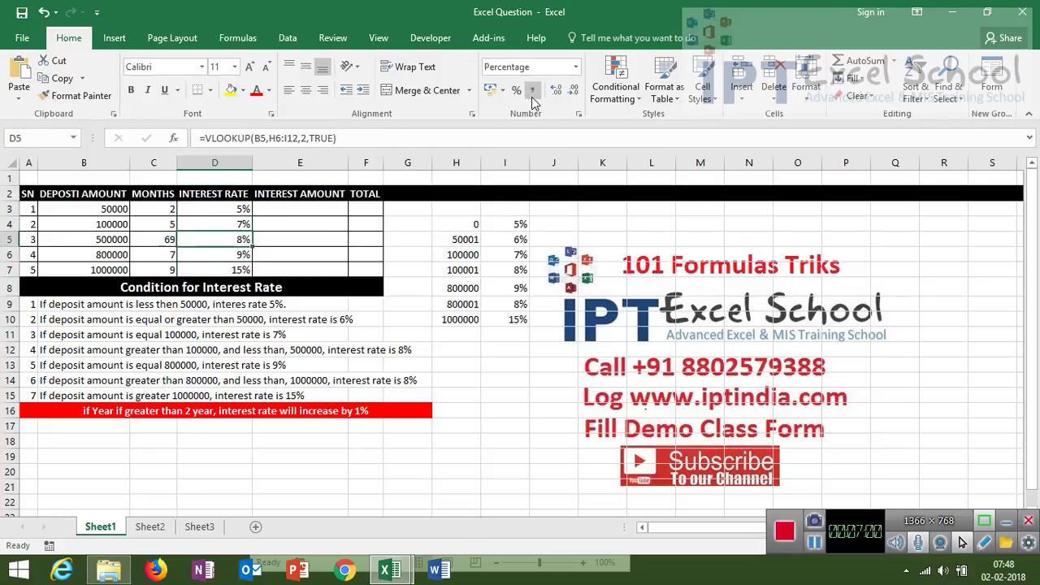
Change H10 from 1000000 to 1000001 and confirm the fifth deposit's rate drops to 8%.
click(475, 318)
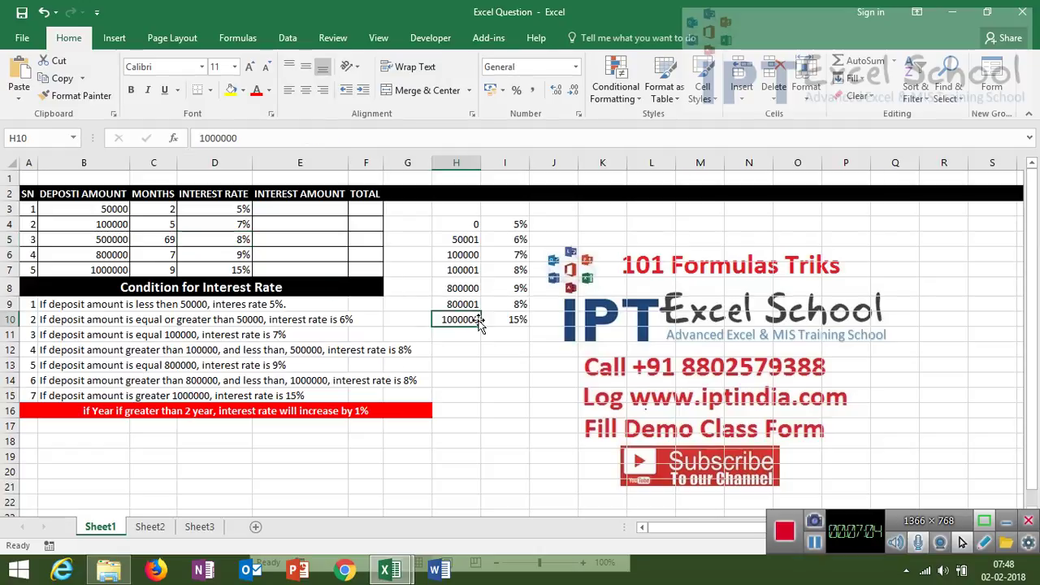
click(484, 319)
click(476, 320)
double_click(478, 320)
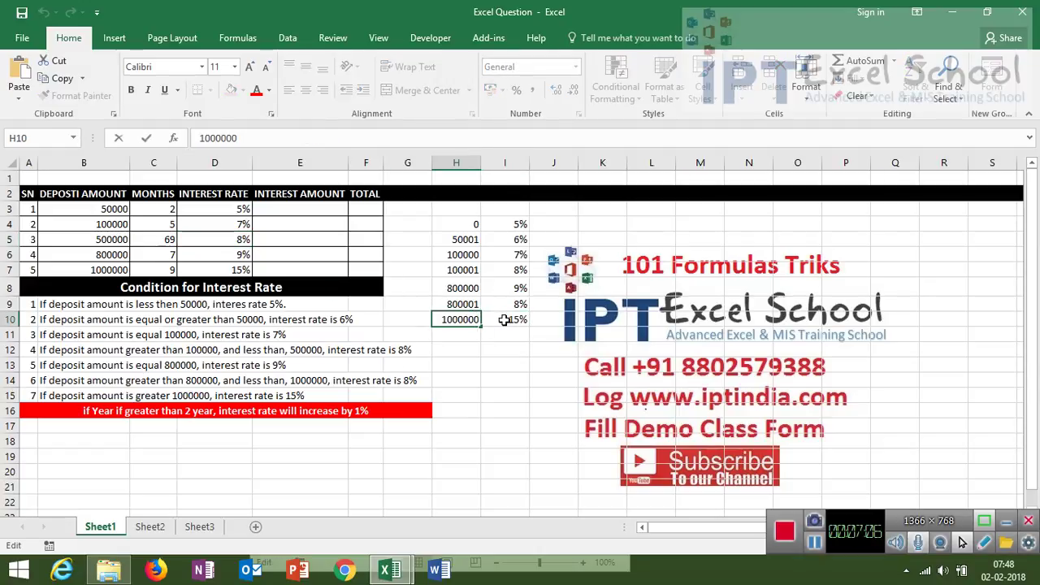
key(BackSpace)
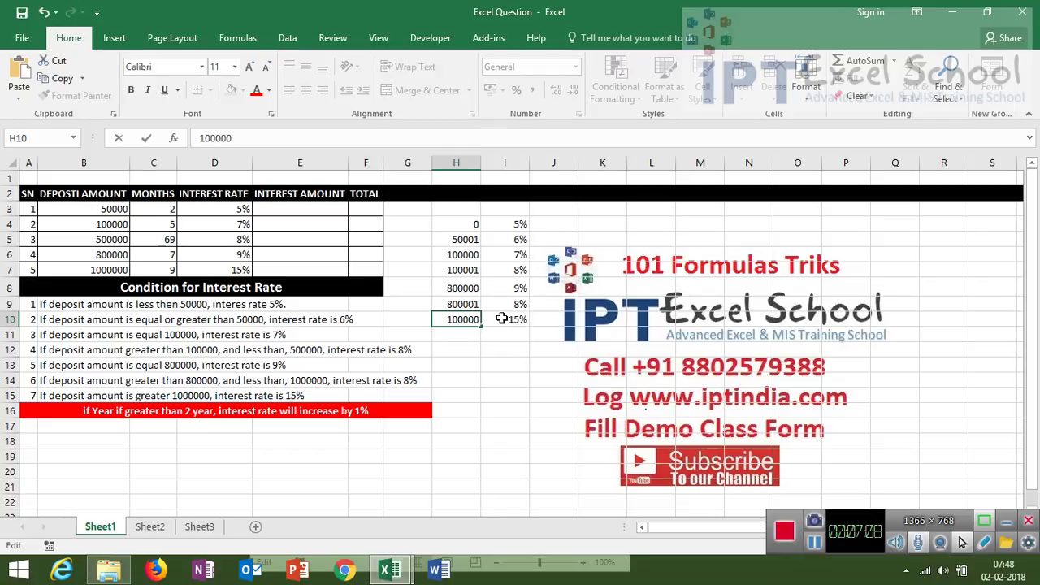
text(1)
key(Return)
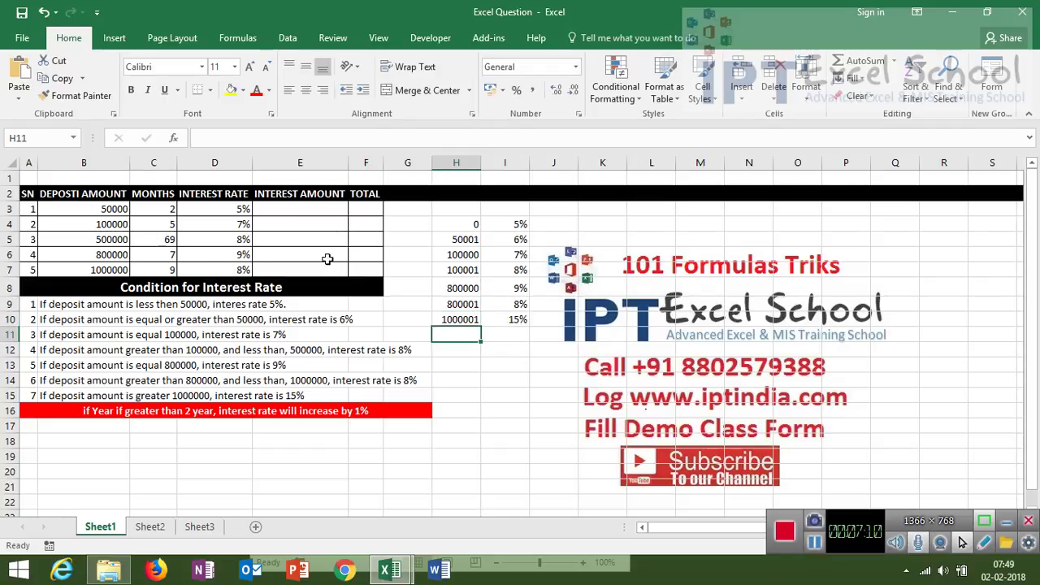
click(234, 281)
click(221, 268)
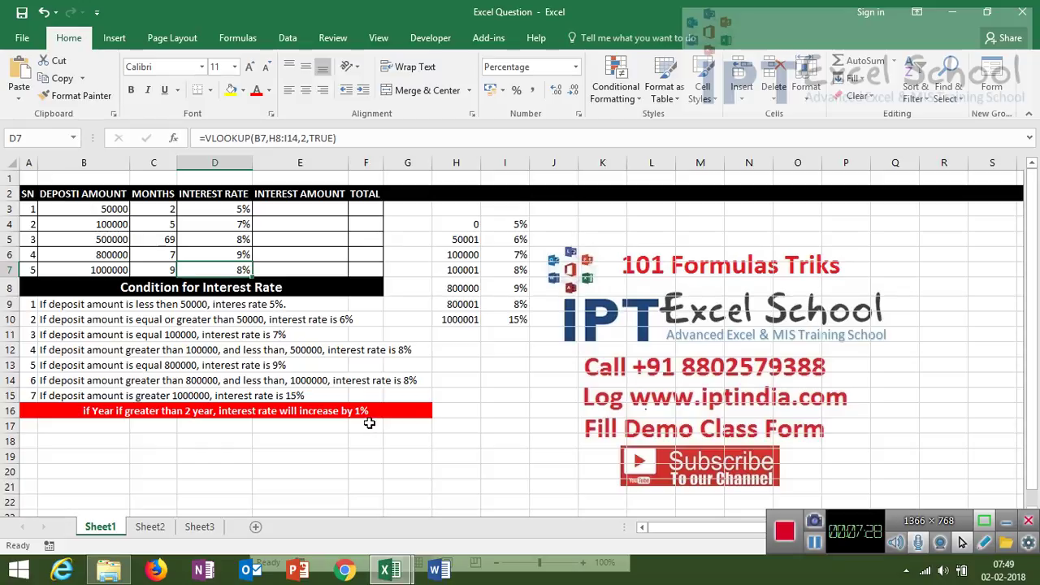
Extend D3 to =VLOOKUP(B3,H4:I10,2,TRUE)+IF(C3>=24,1%,0), correcting the threshold from 12 to 24.
click(209, 212)
click(347, 146)
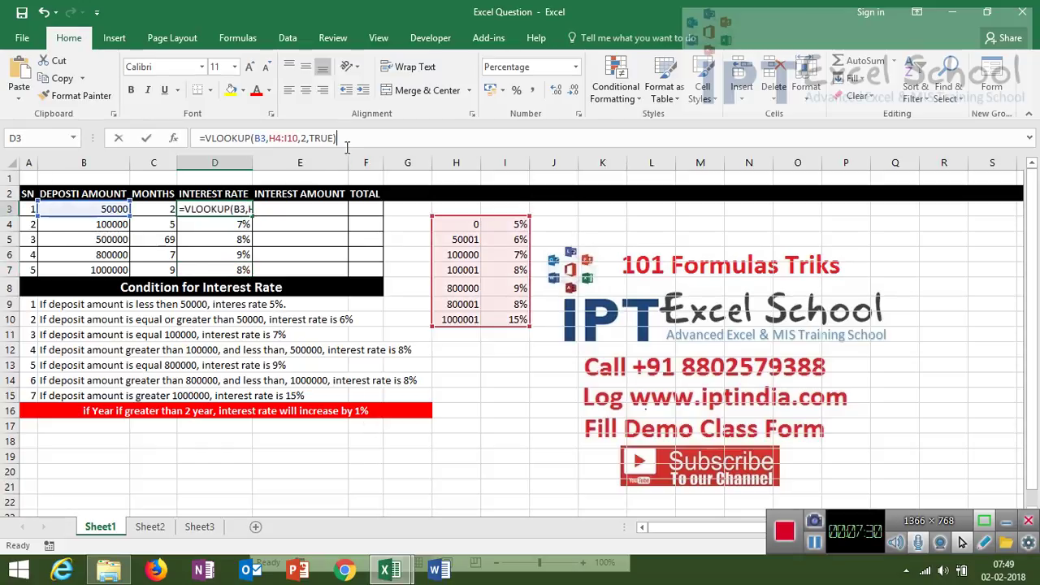
text(+)
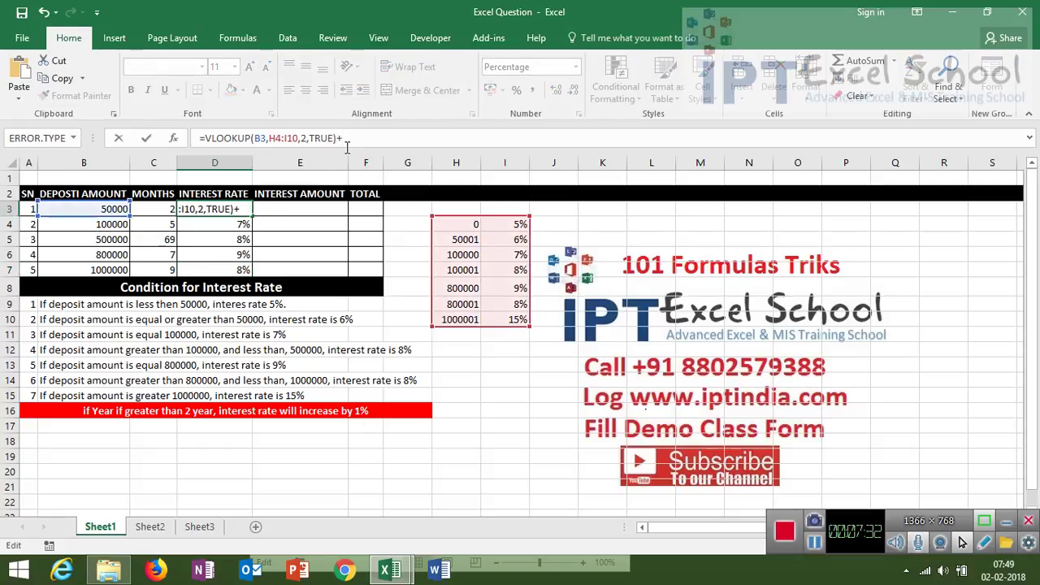
text(IF()
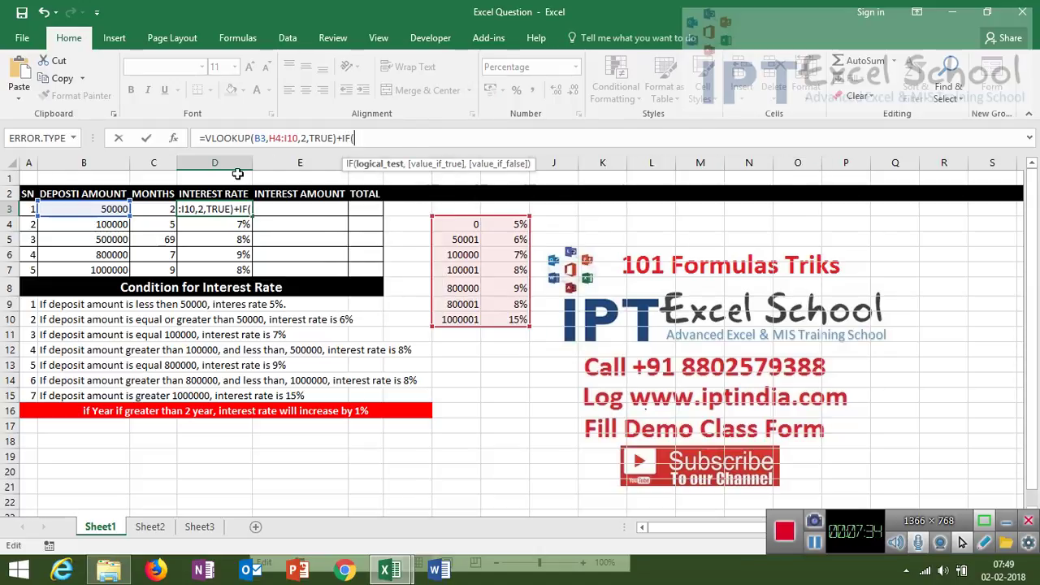
click(152, 207)
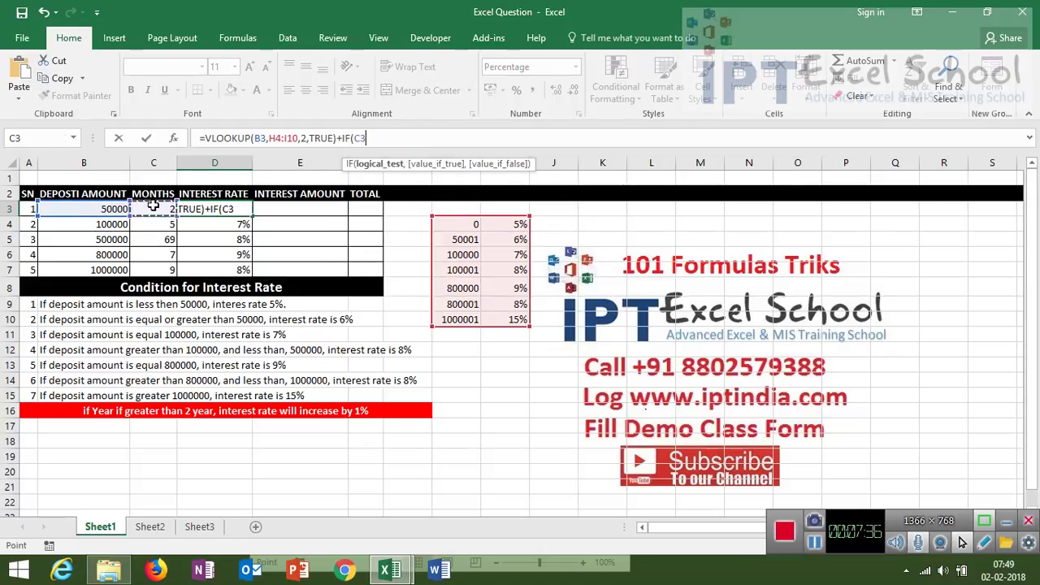
text(>=)
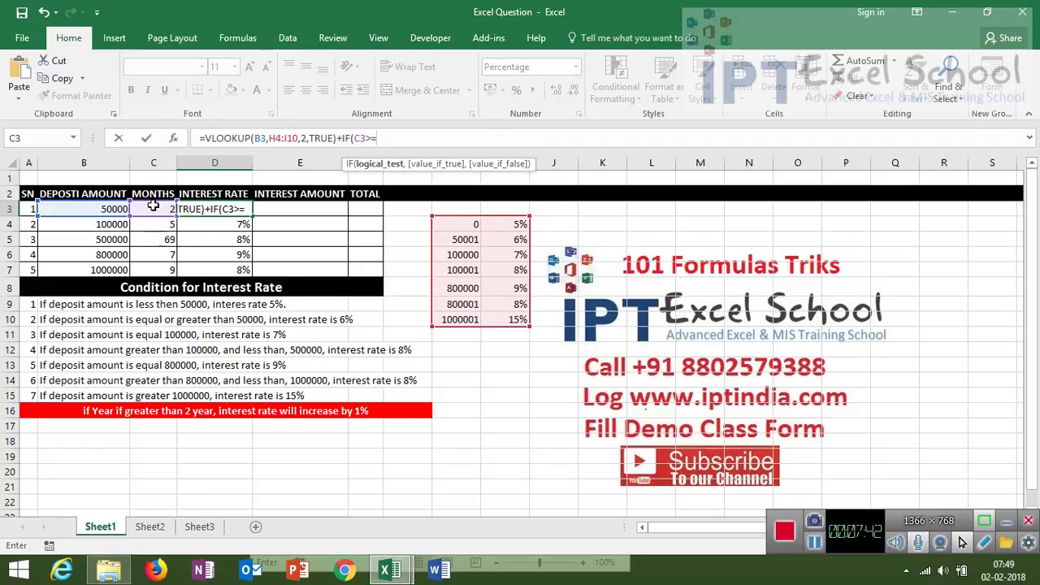
text(1)
text(24)
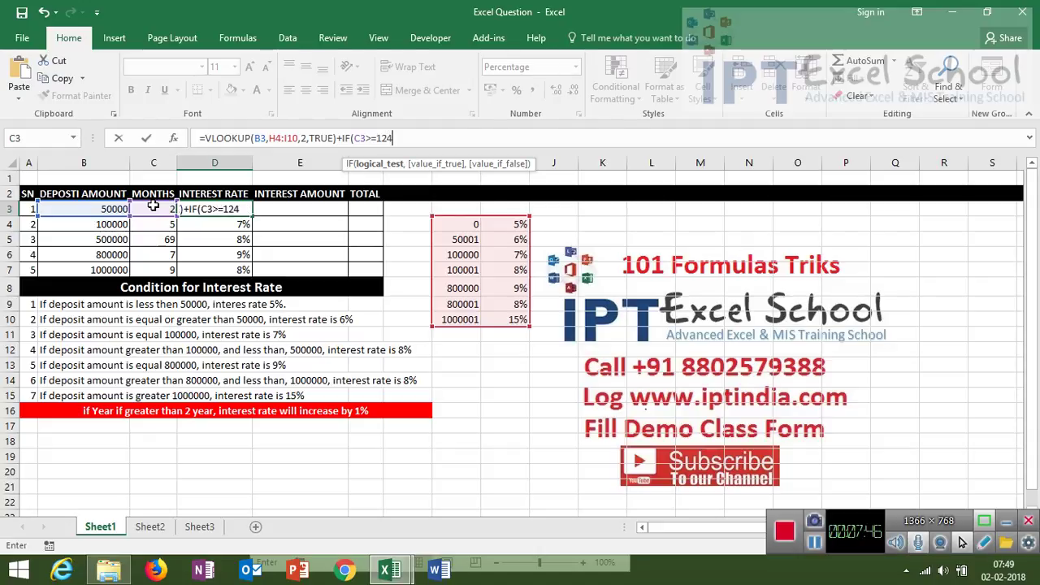
key(BackSpace)
key(BackSpace)
key(BackSpace)
text(24)
text(,1)
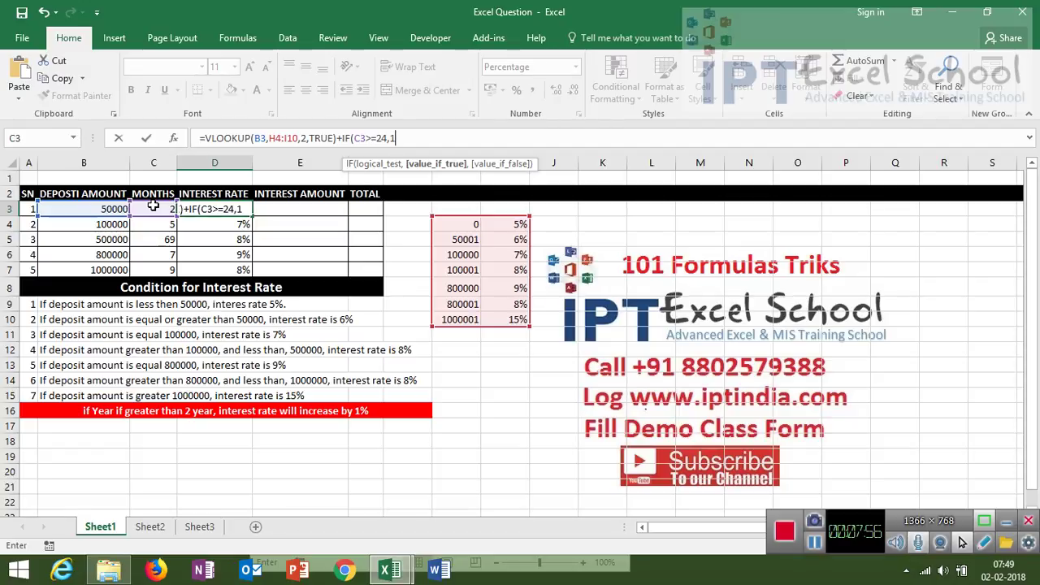
text(%)
text(,0))
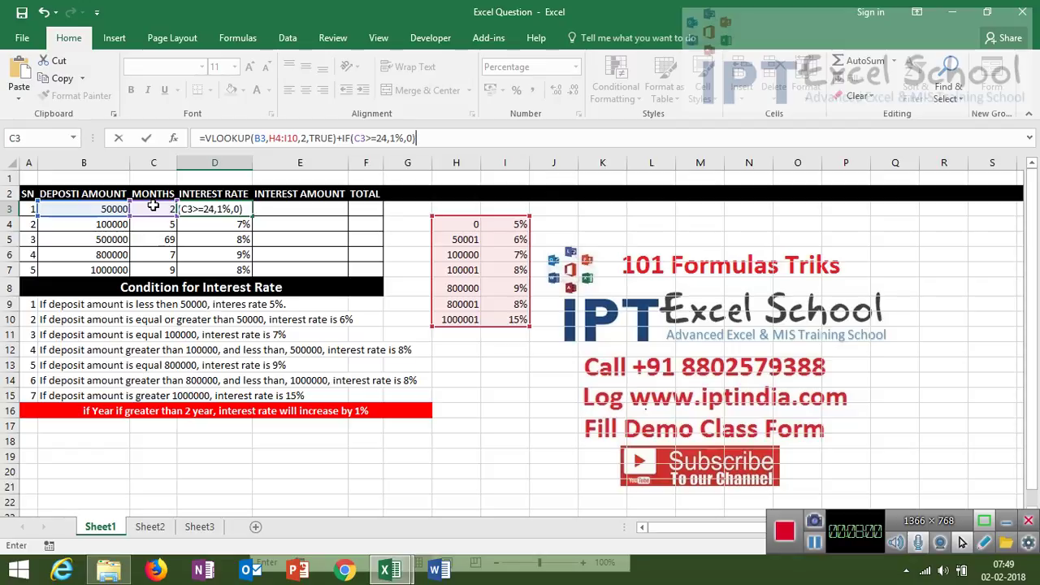
key(ctrl+Return)
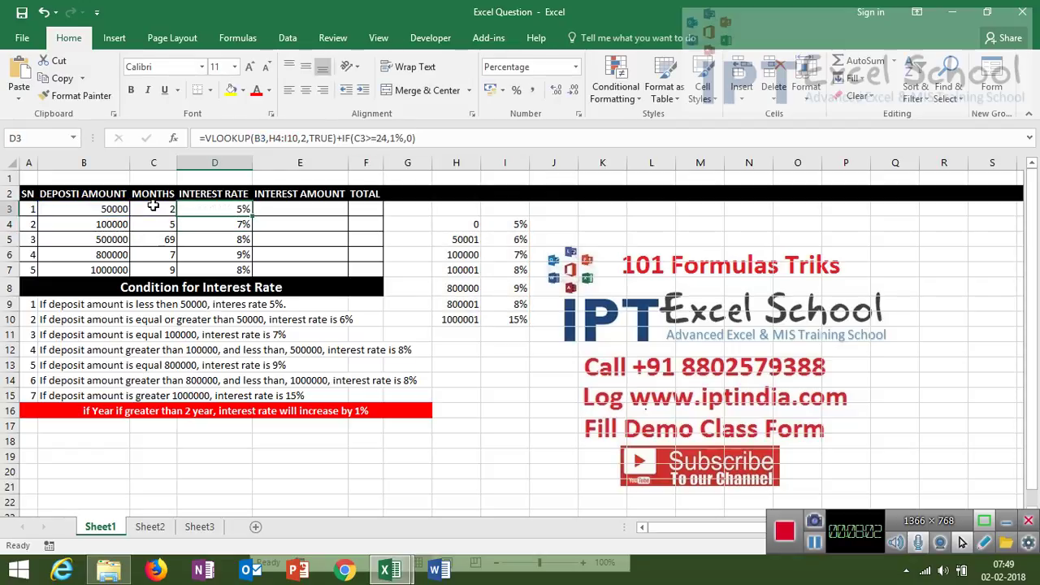
Copy D3's interest-rate formula down through D7.
key(Down)
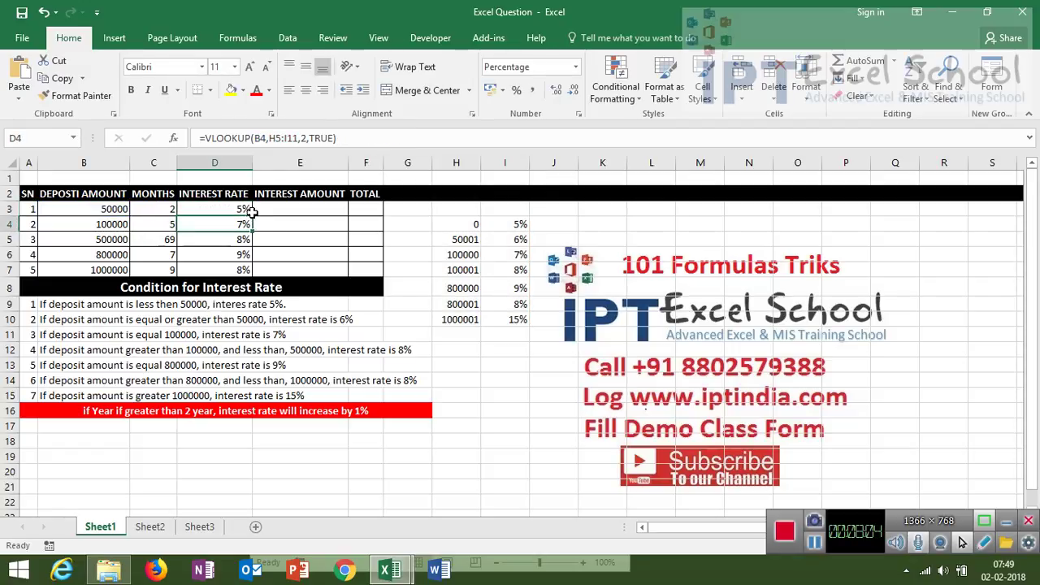
click(249, 209)
double_click(252, 215)
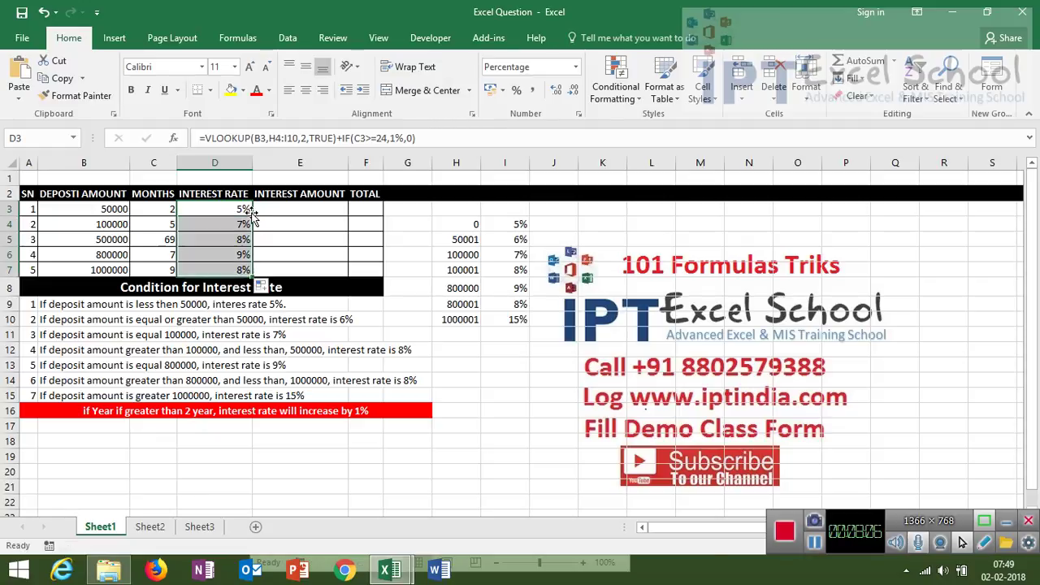
Enter the interest amount formula =B3*C3*D3 in E3.
click(273, 214)
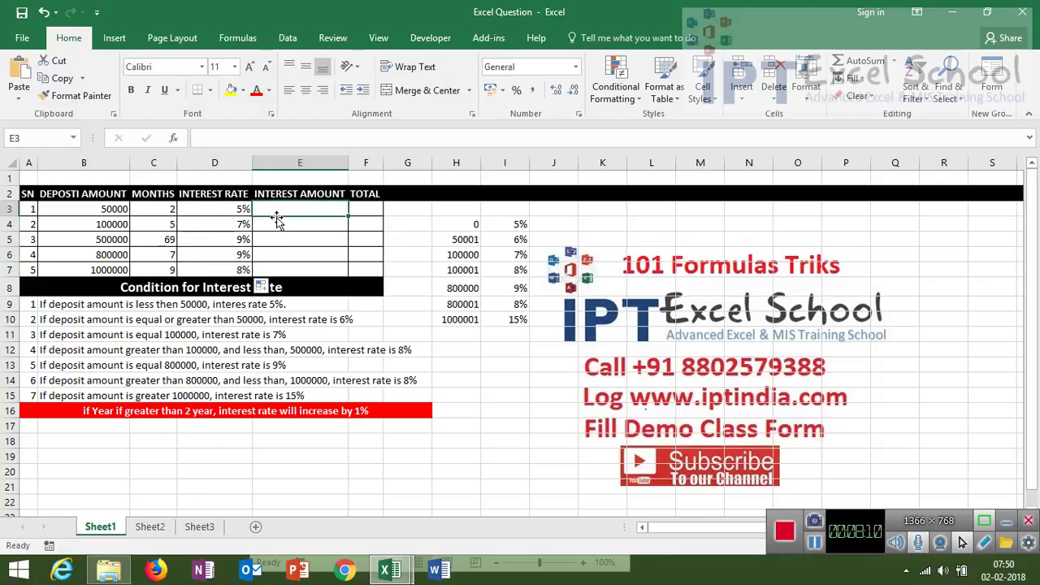
text(=)
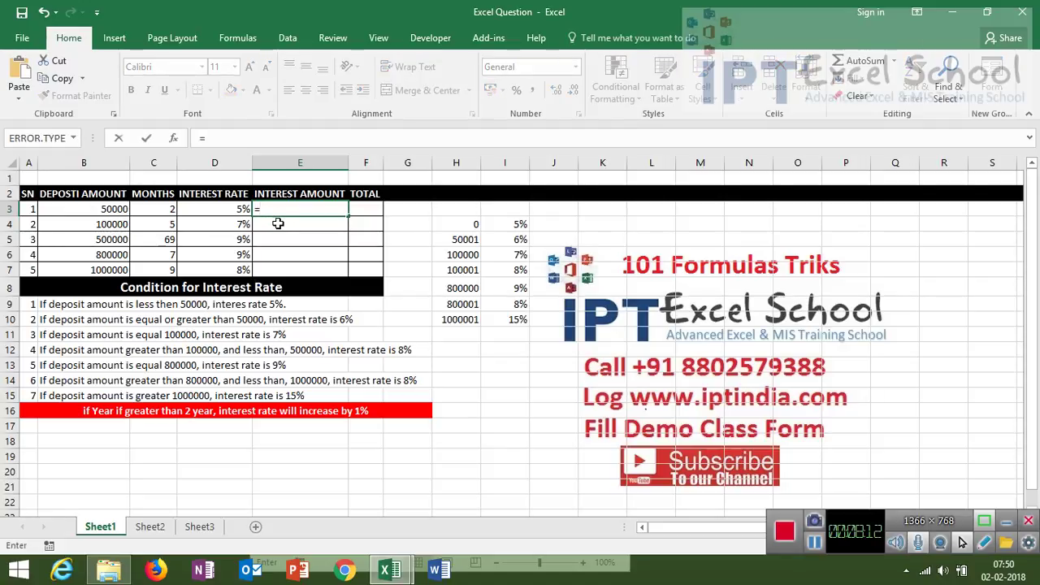
click(104, 204)
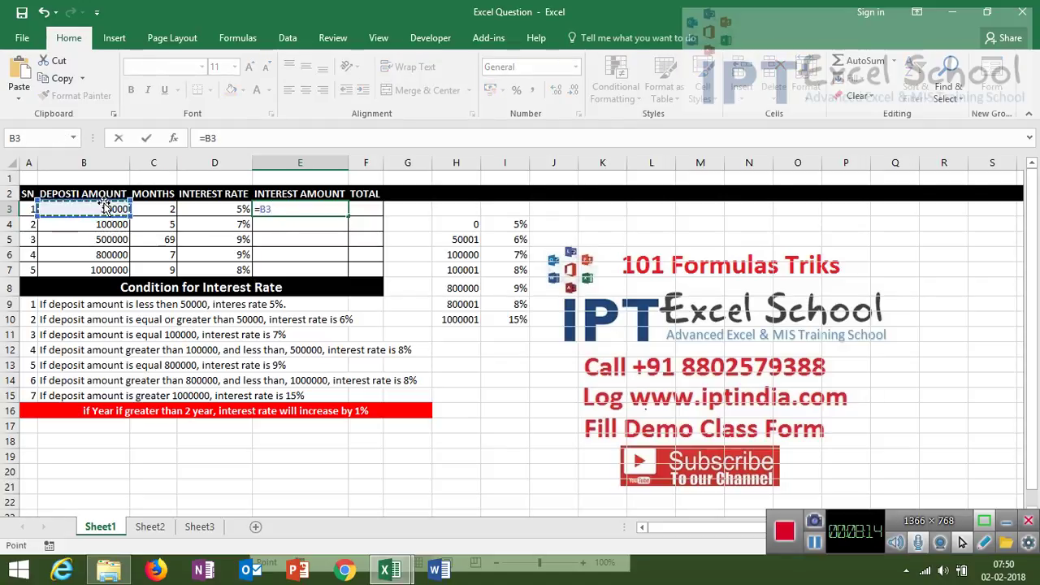
text(*)
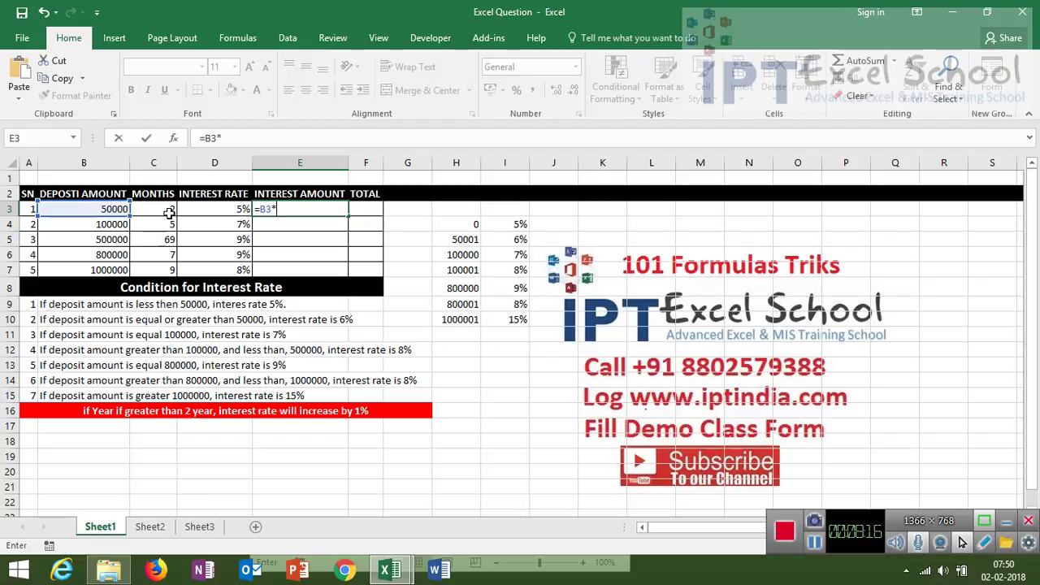
click(166, 210)
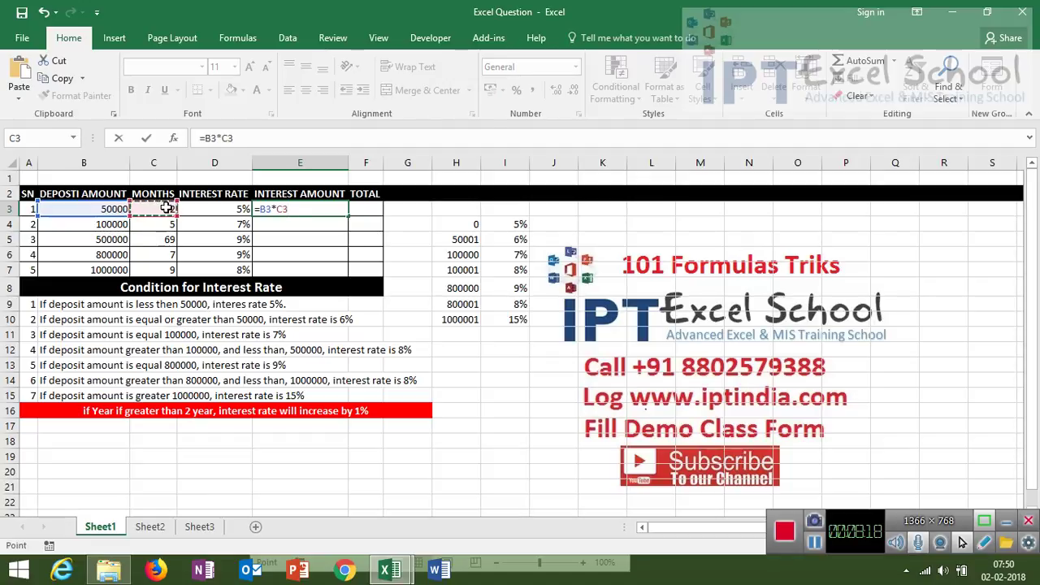
text(*)
click(203, 204)
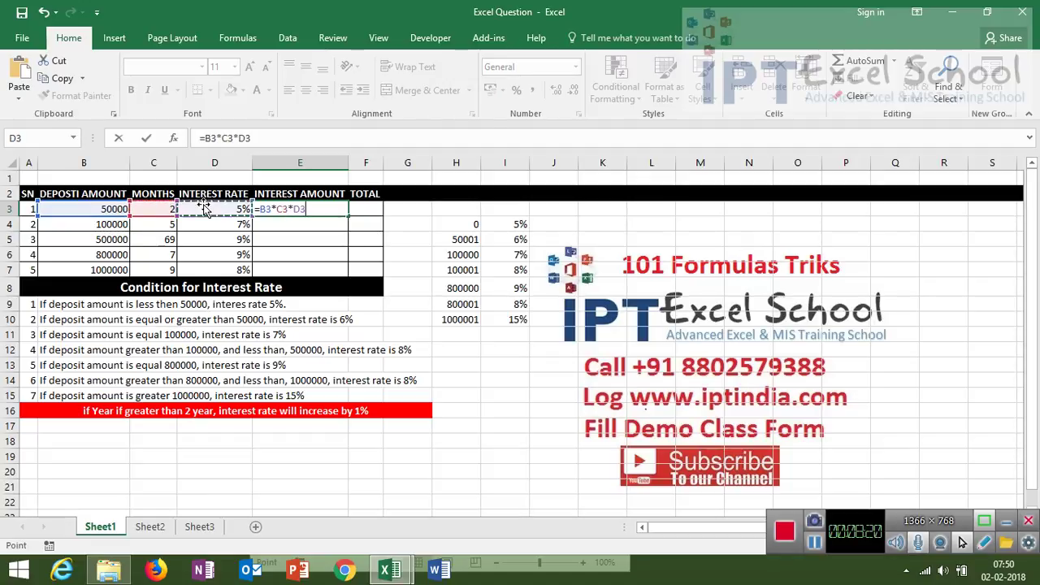
key(Return)
Fill E3's interest formula down to E7, dismissing the merged-cells warnings.
key(Up)
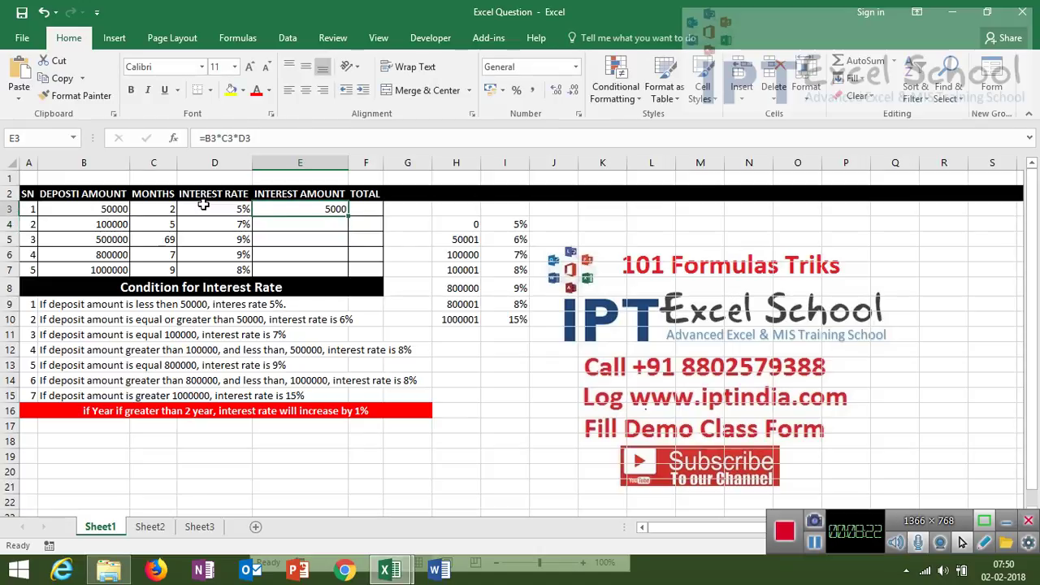
double_click(349, 215)
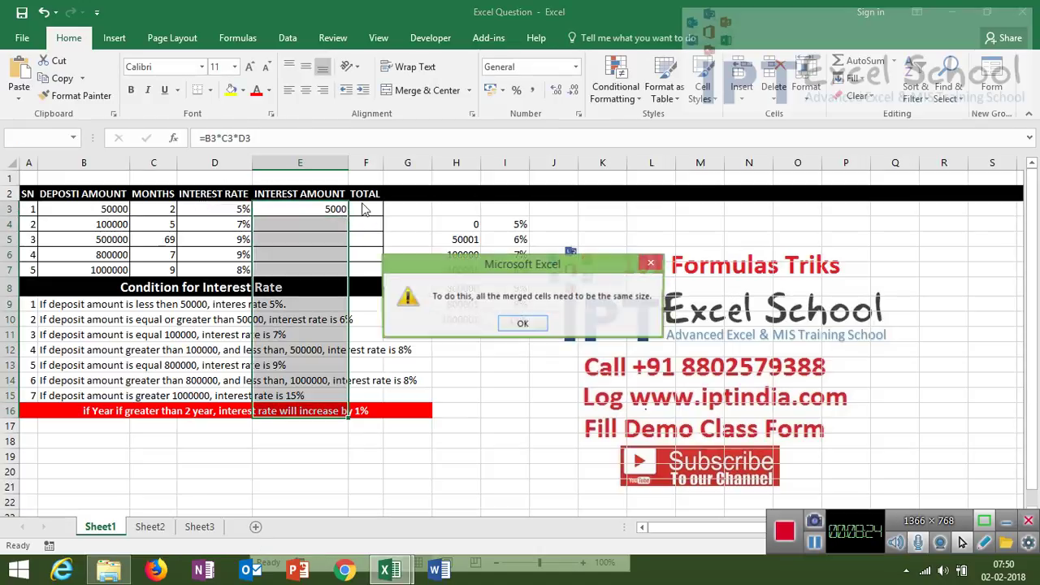
key(Return)
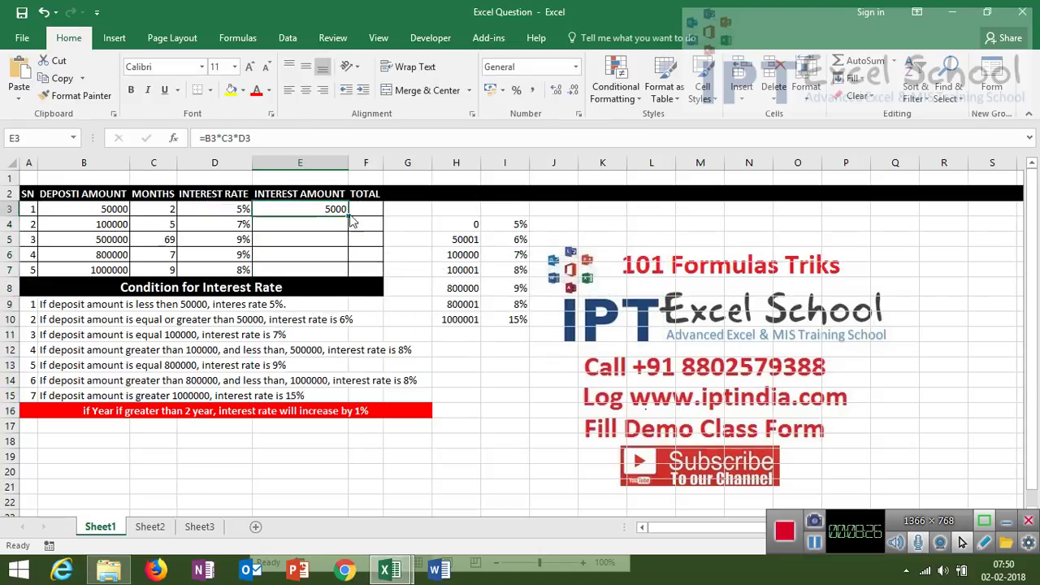
double_click(349, 216)
key(Return)
drag(350, 215, 347, 277)
click(364, 211)
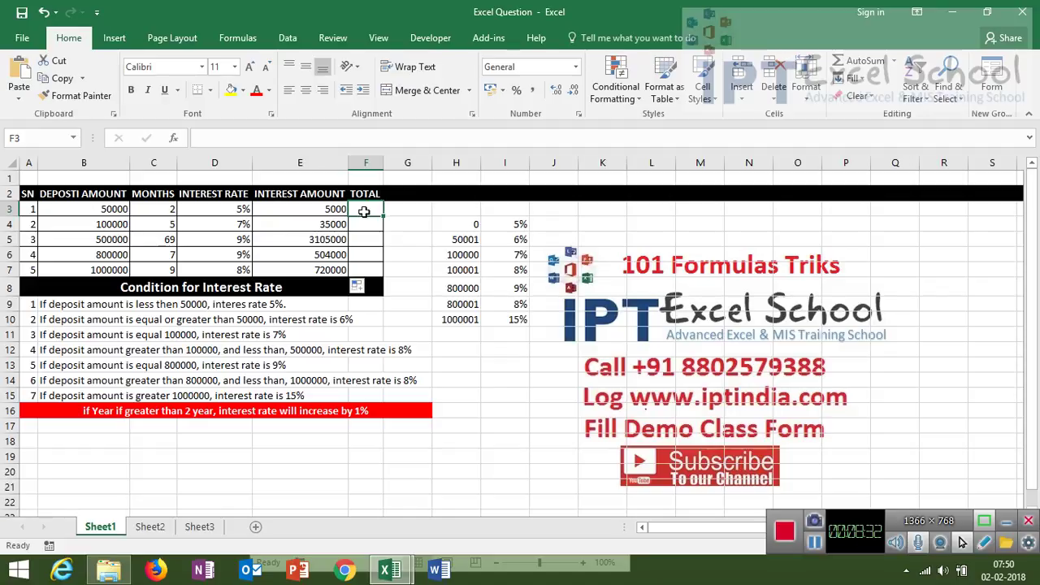
Enter =B3+E3 in F3 and fill it down to F7.
text(=)
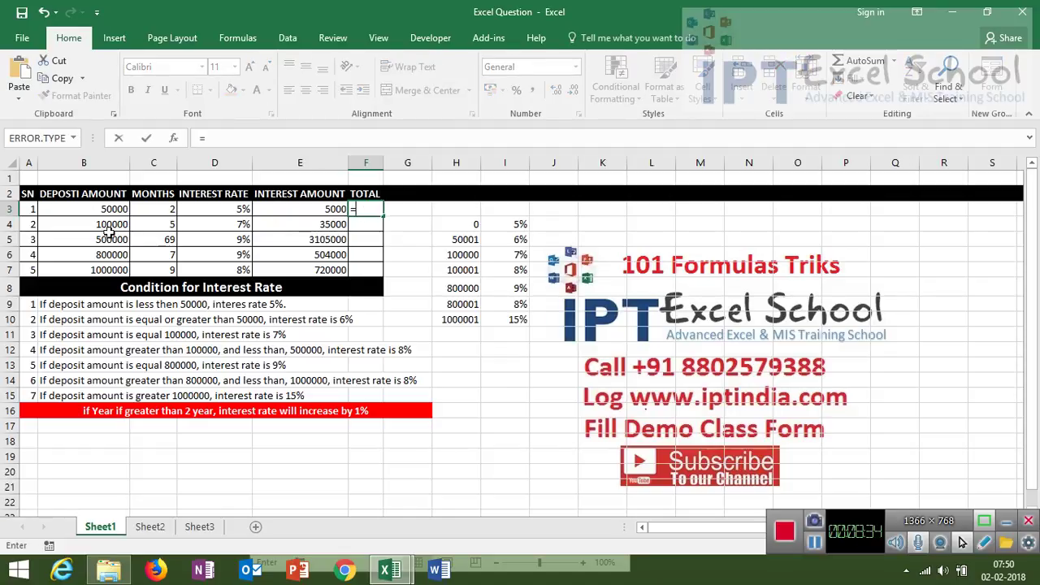
click(105, 211)
text(+)
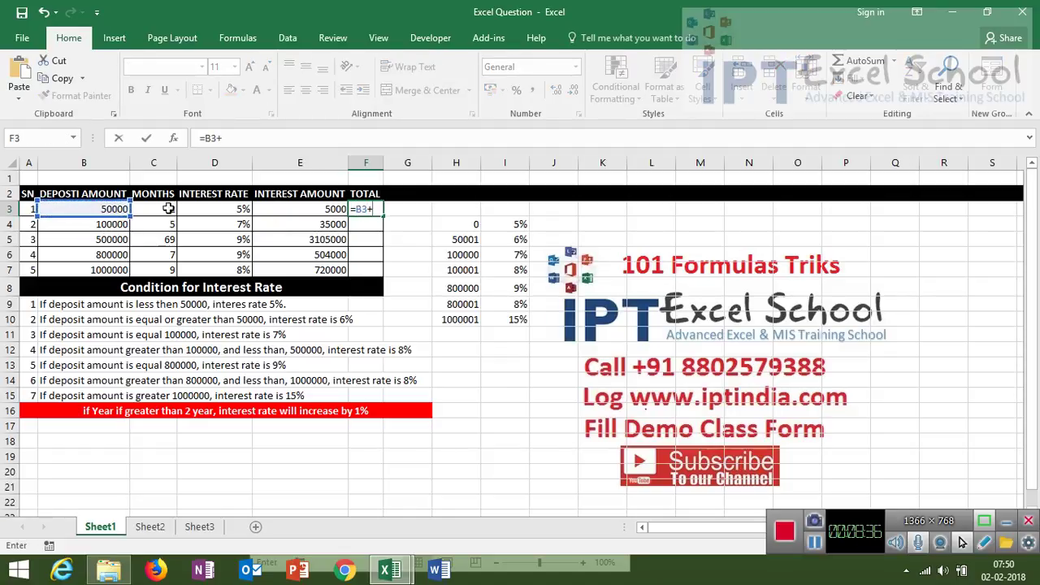
click(301, 211)
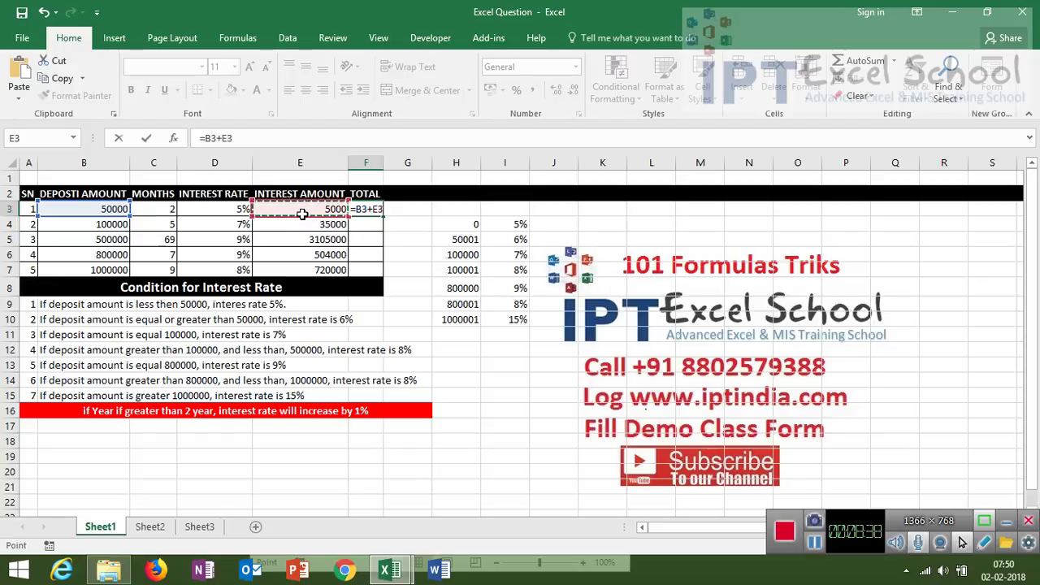
key(Return)
key(Up)
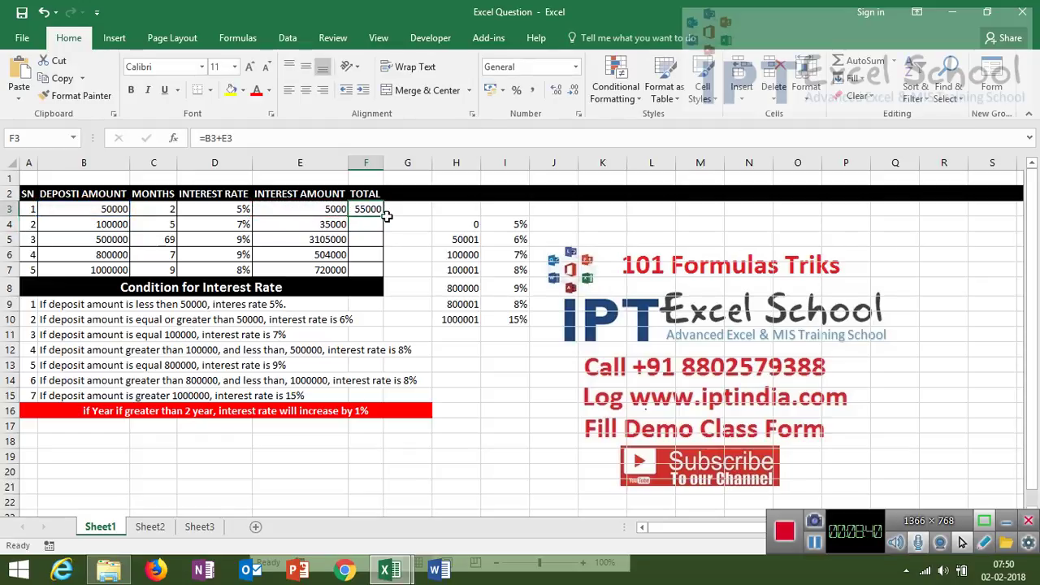
drag(386, 220, 385, 272)
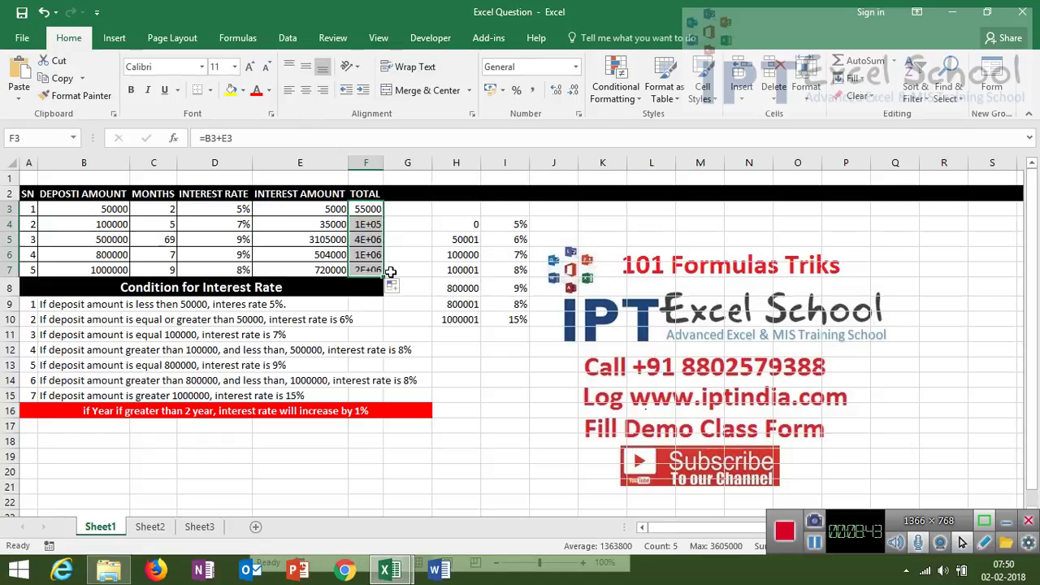
Autofit column F so totals show in full, then save the workbook.
drag(384, 164, 385, 165)
double_click(384, 164)
click(386, 335)
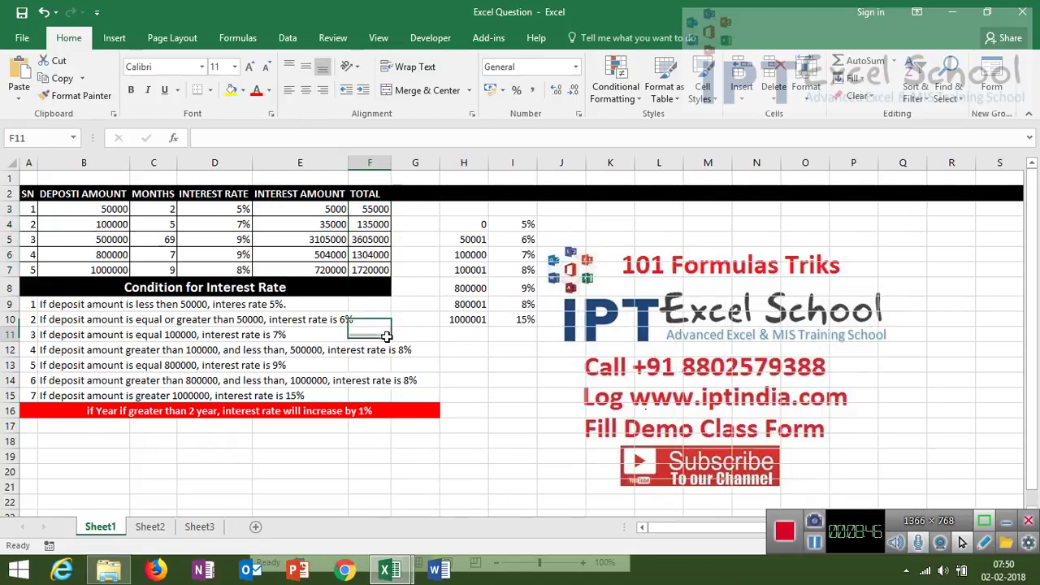
click(23, 12)
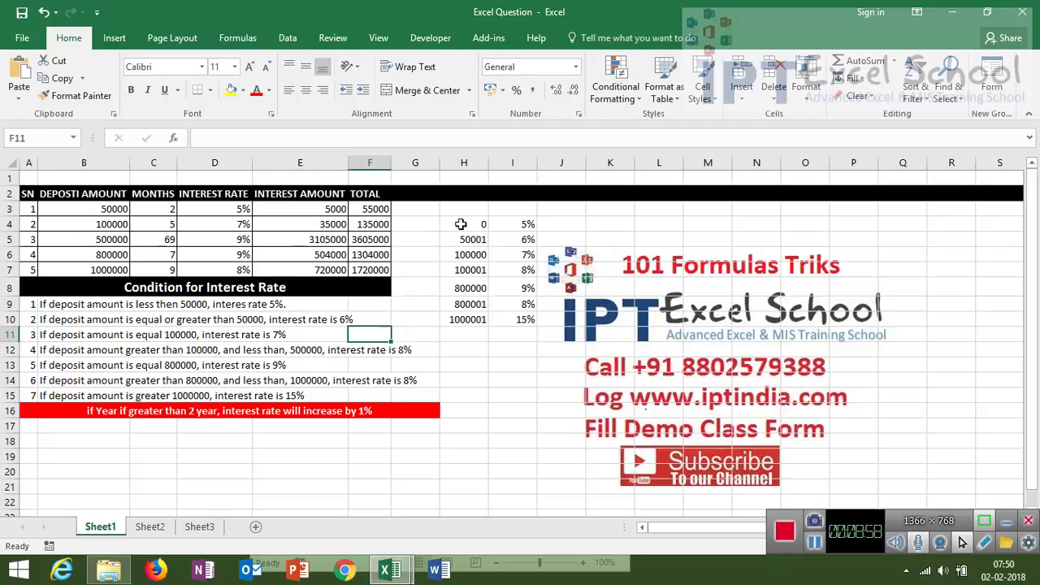
mouse_move(461, 224)
mouse_down()
mouse_move(484, 327)
mouse_move(517, 320)
mouse_up()
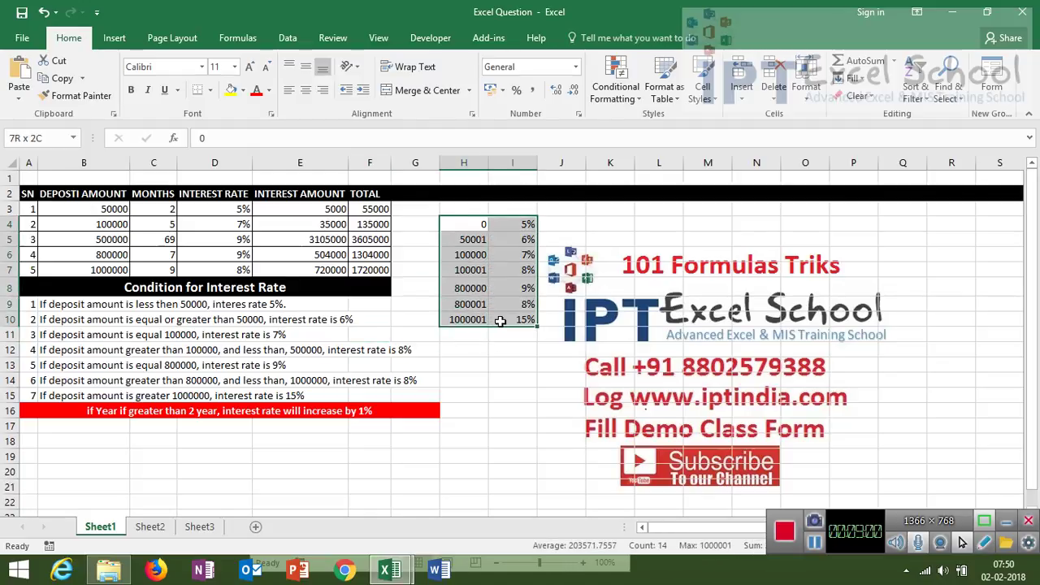
click(215, 213)
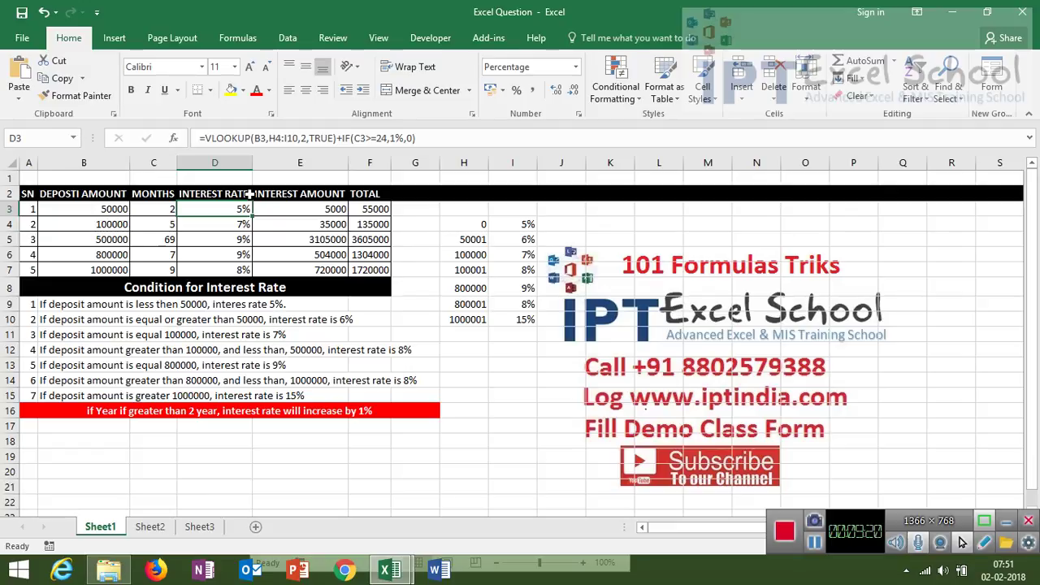
click(113, 321)
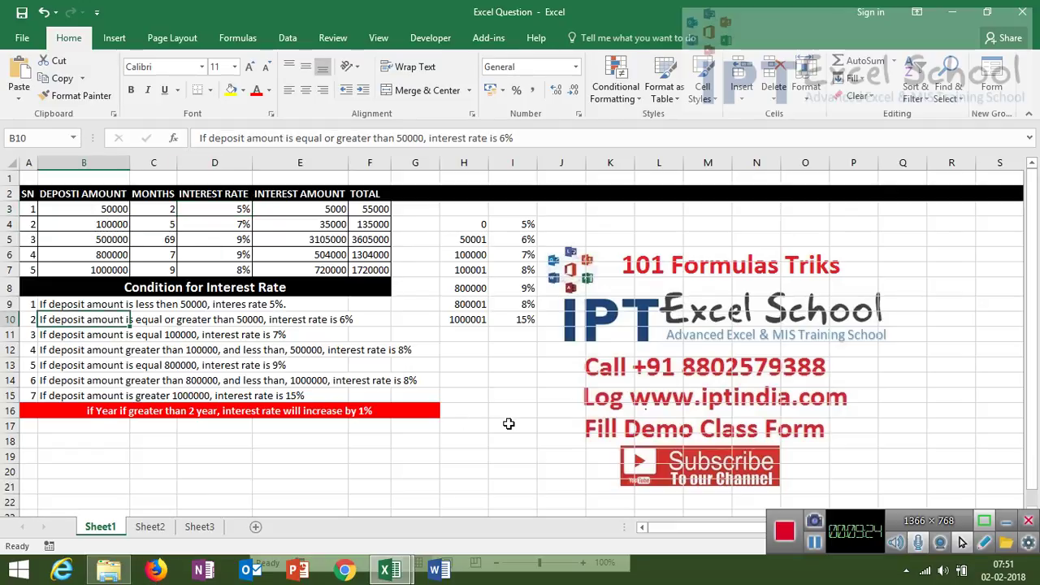